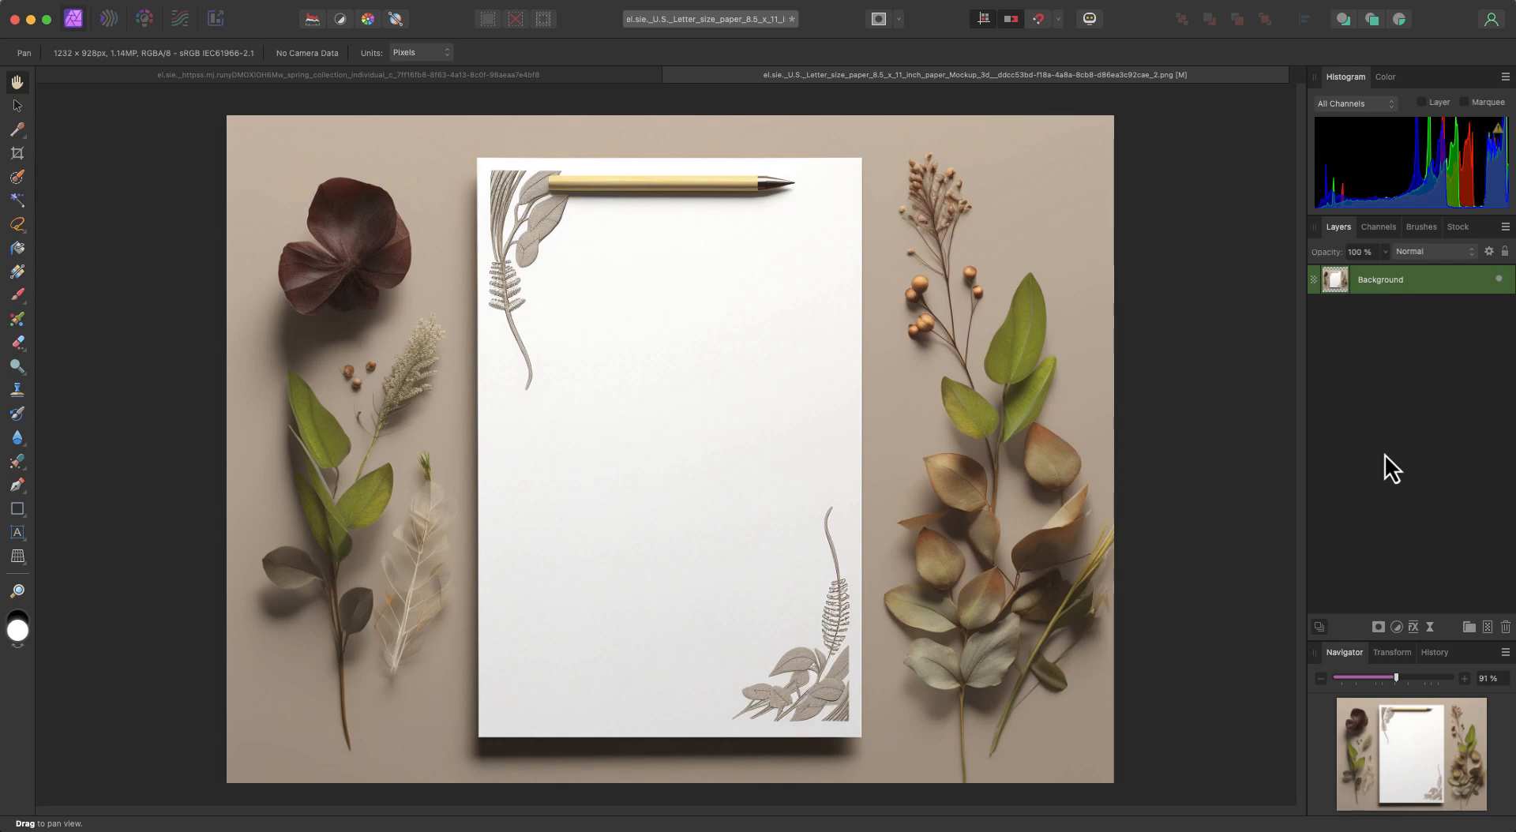
- Duplicate the Background layer
{"action": "key", "text": "super+j"}
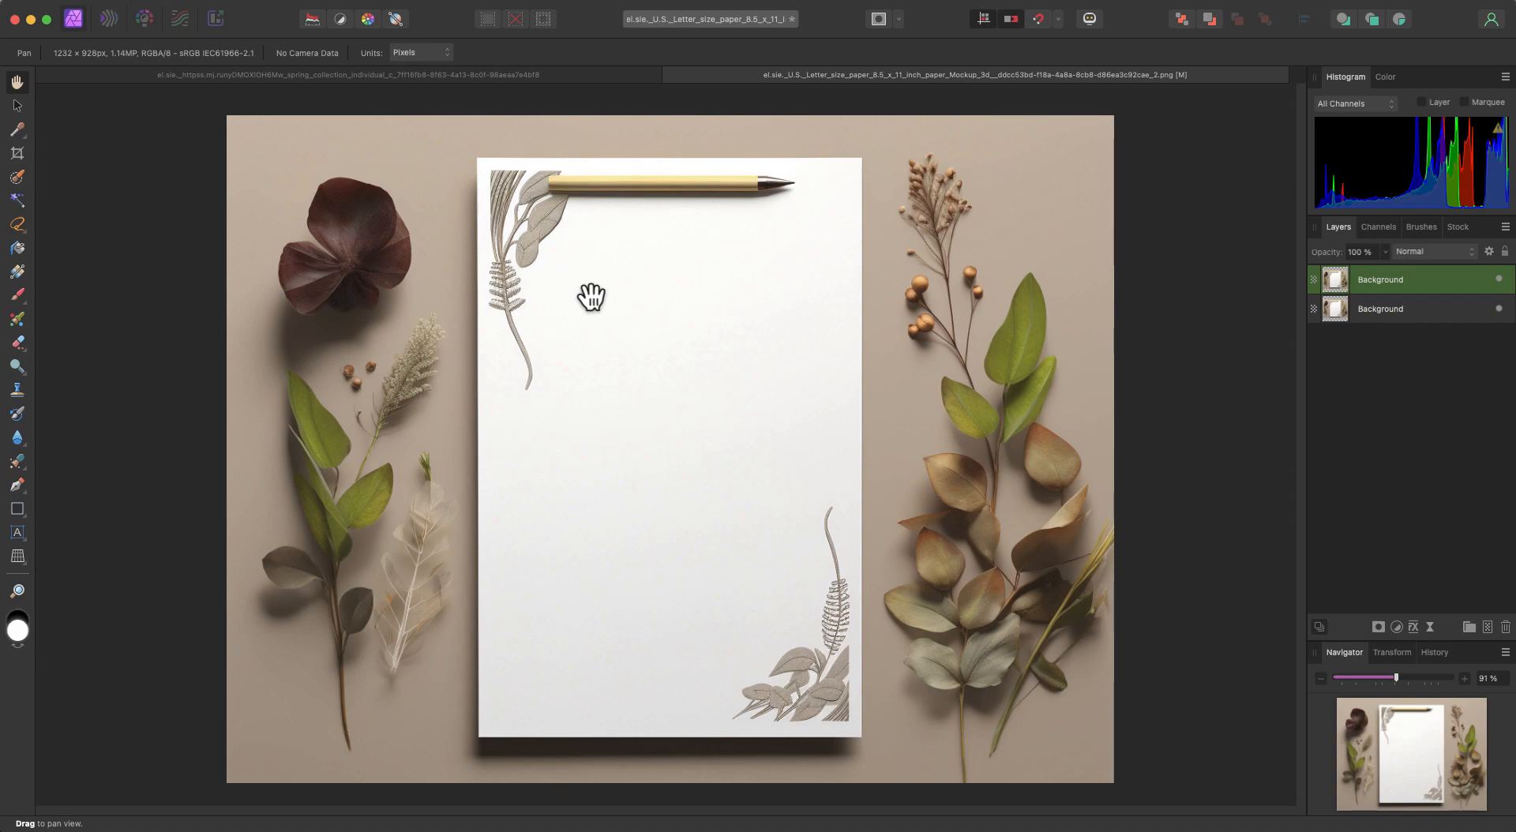
- Try to select the pencil on the duplicated layer with the Flood Select tool at 20% tolerance
{"action": "left_click", "coordinate": [18, 201]}
{"action": "left_click", "coordinate": [642, 187]}
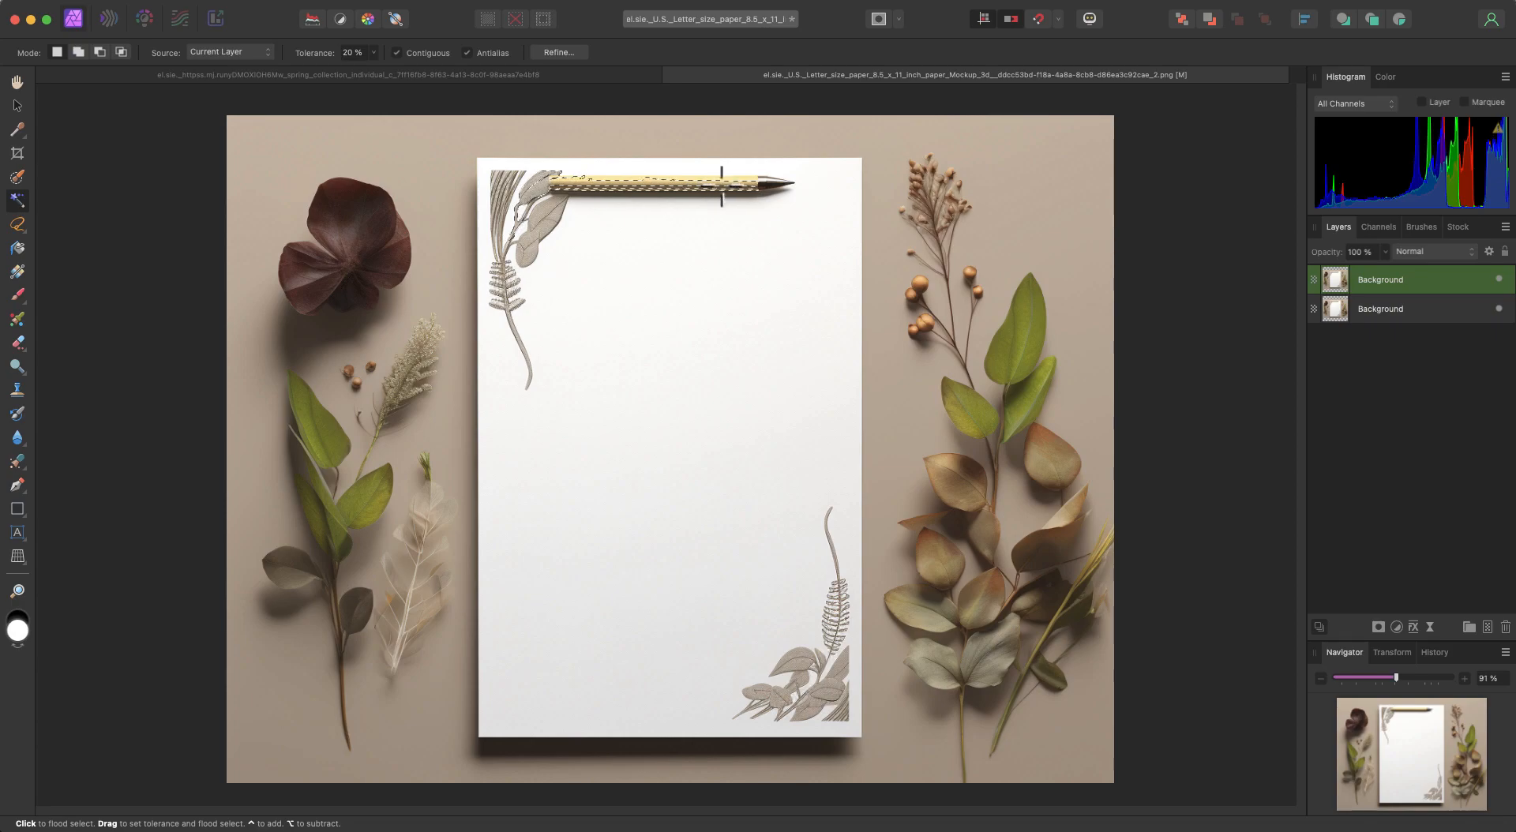
{"action": "left_click", "coordinate": [740, 182]}
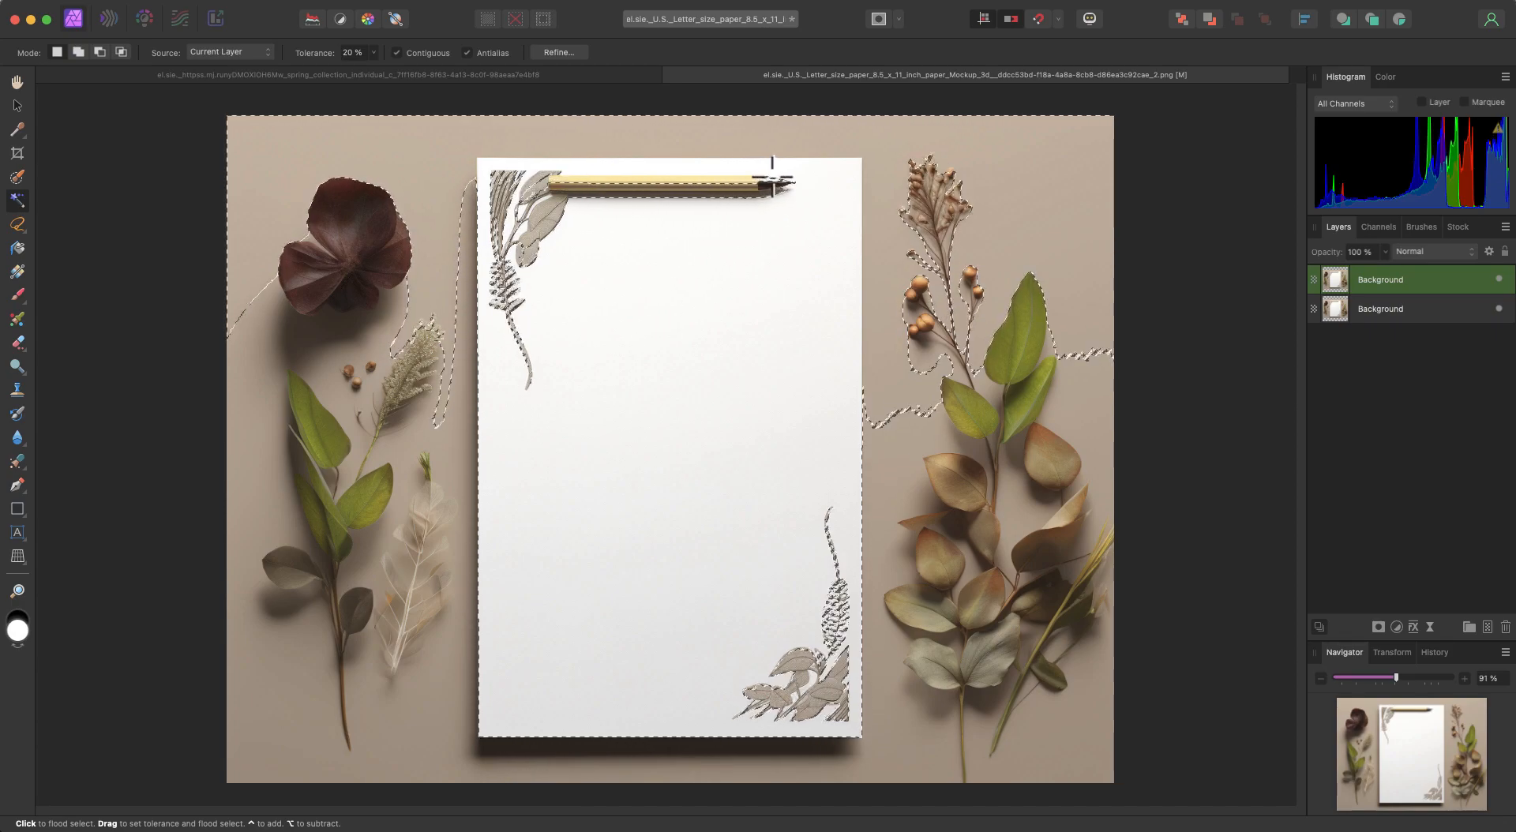
{"action": "left_click", "coordinate": [752, 181]}
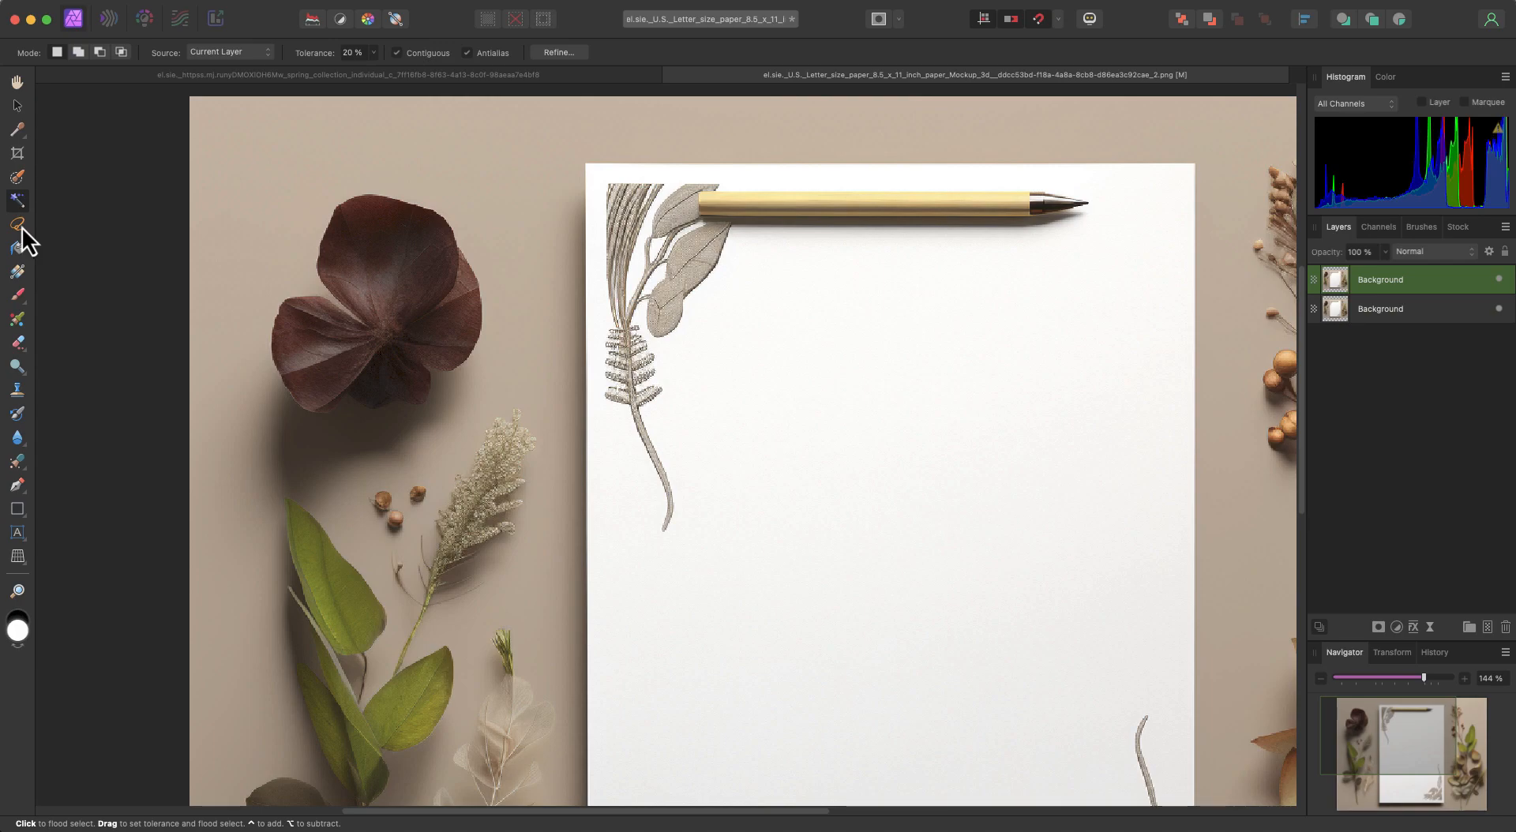
- Outline the pencil and its shadow with a closed polygonal selection using the Freehand Selection tool
{"action": "left_click", "coordinate": [18, 228]}
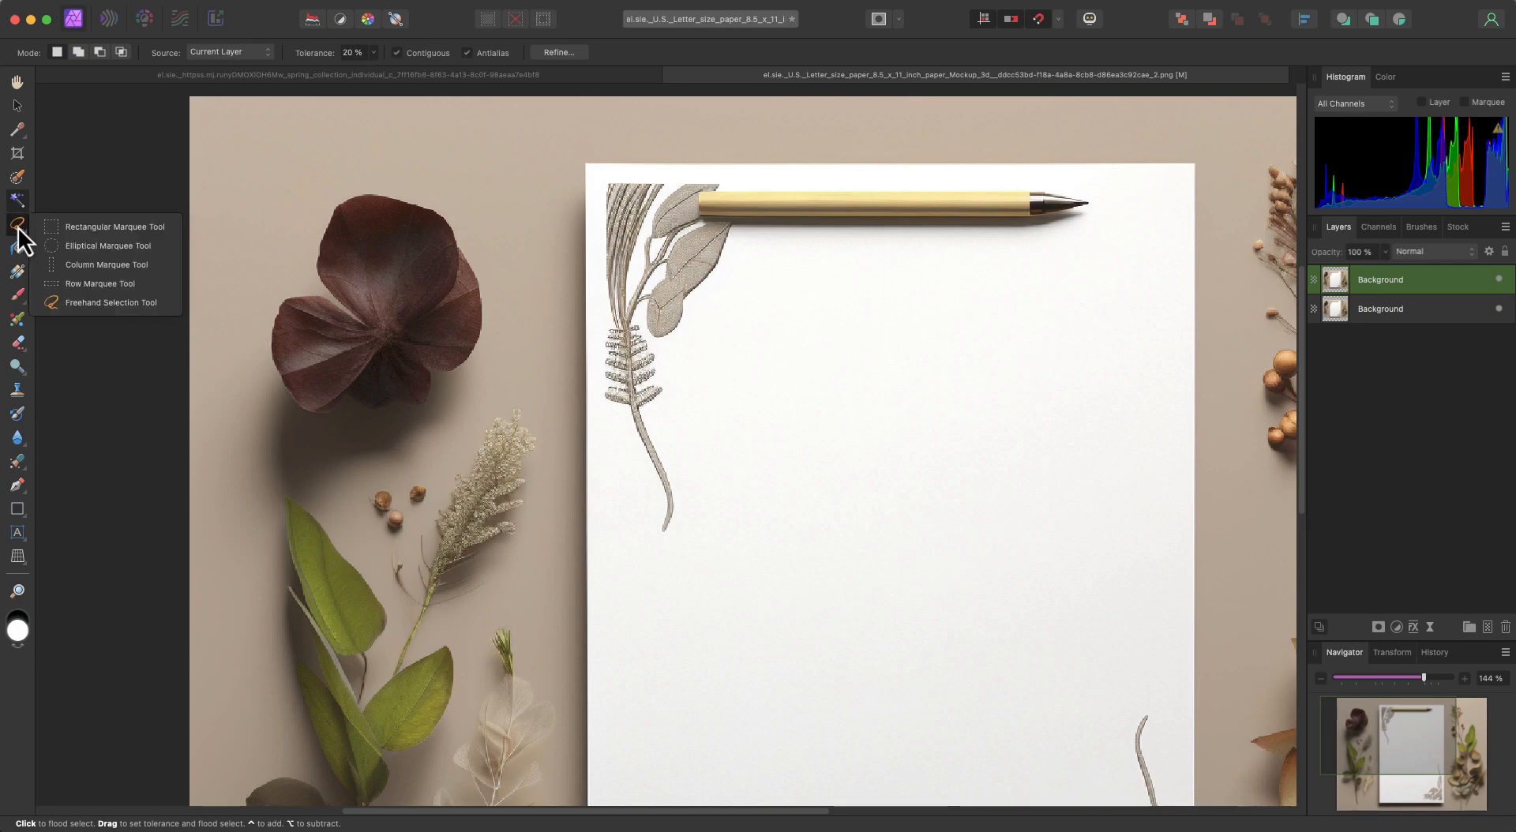
{"action": "left_click", "coordinate": [19, 228]}
{"action": "left_click", "coordinate": [18, 229]}
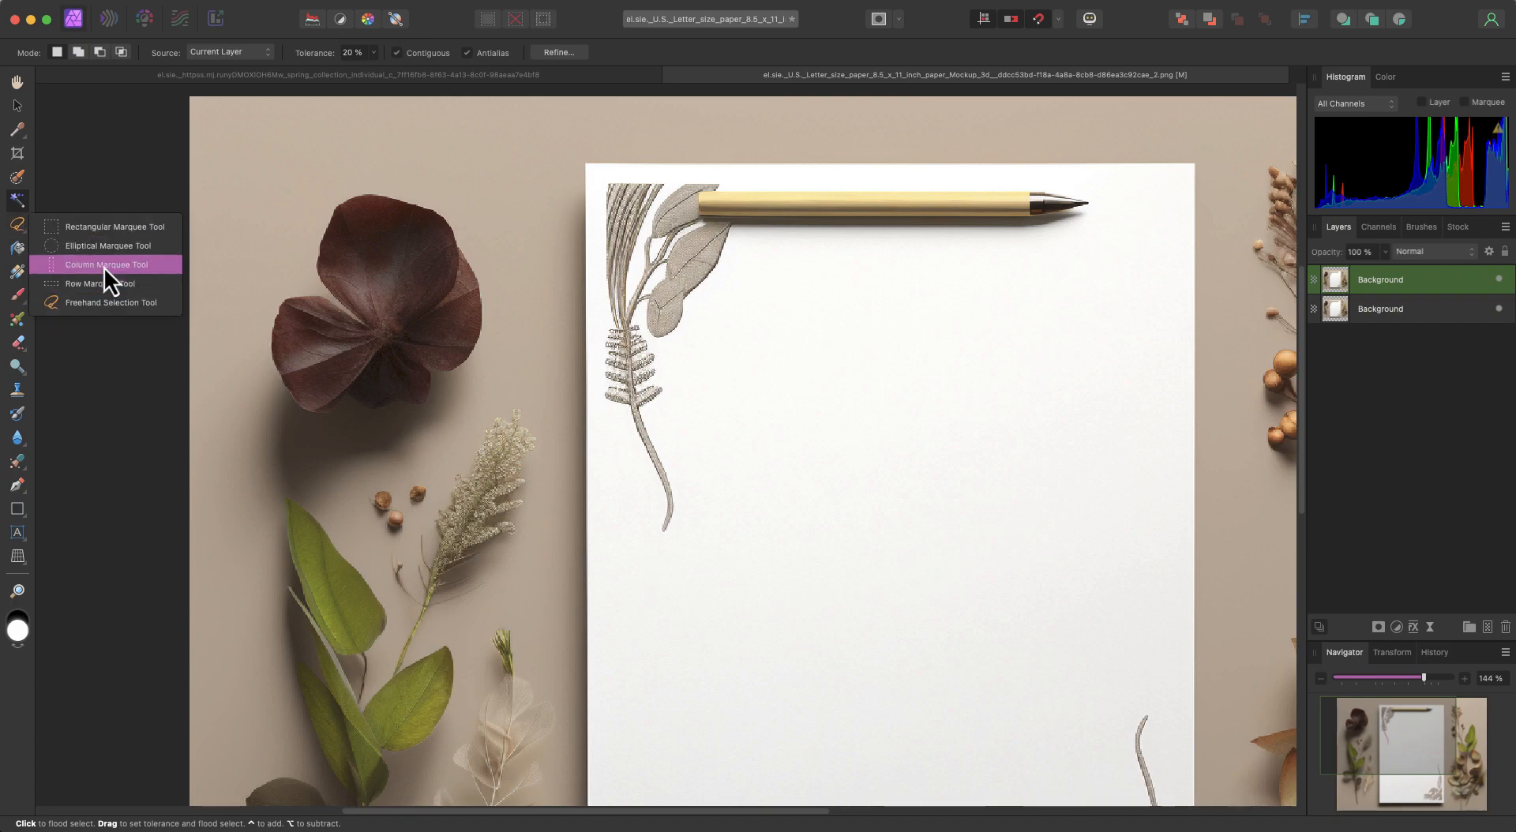
{"action": "left_click", "coordinate": [101, 302]}
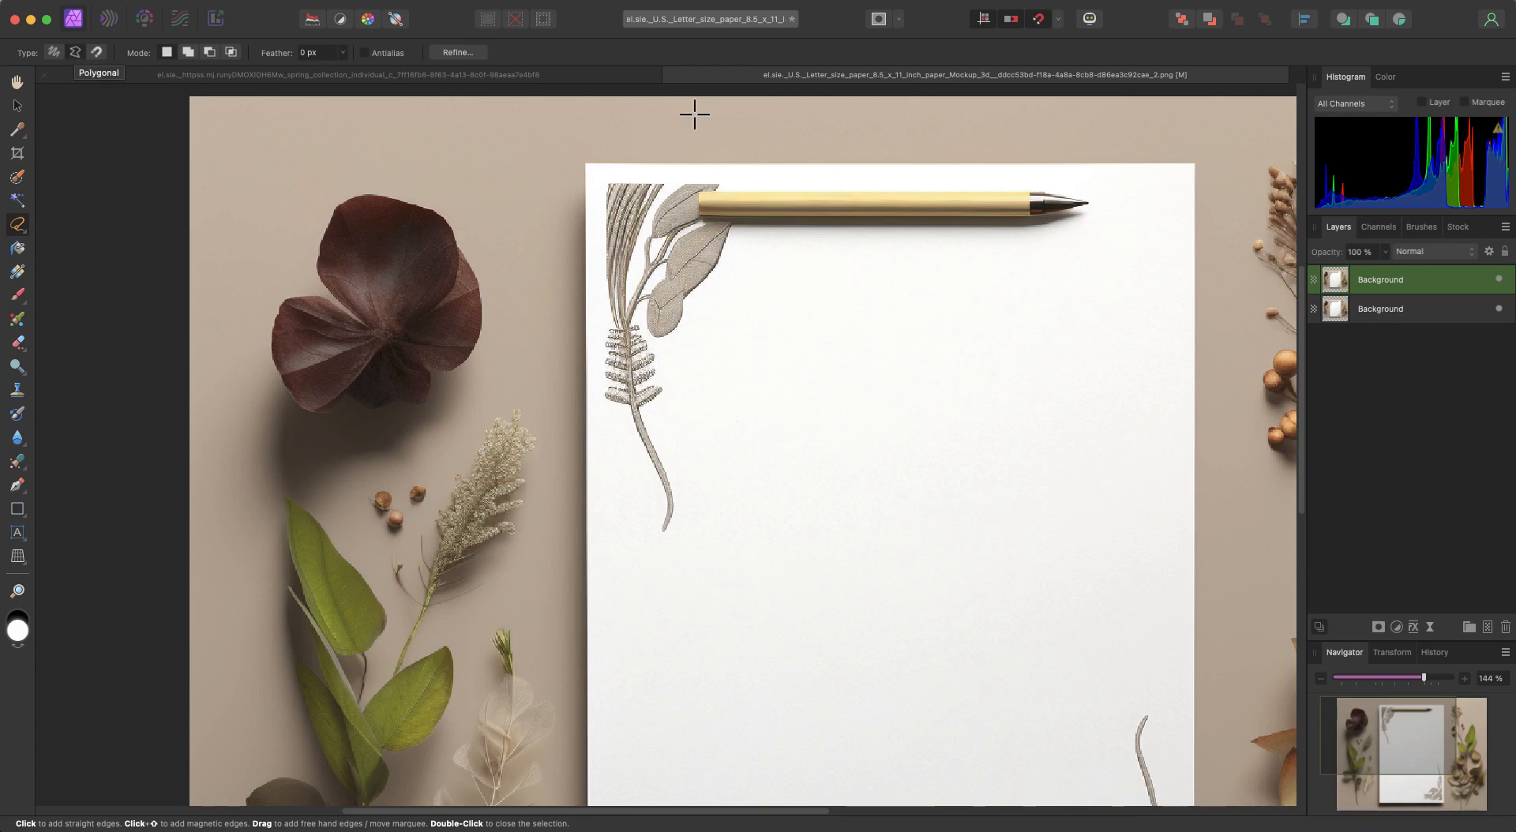
{"action": "scroll", "coordinate": [890, 234], "scroll_direction": "up", "scroll_amount": 1}
{"action": "scroll", "coordinate": [896, 231], "scroll_direction": "up", "scroll_amount": 2}
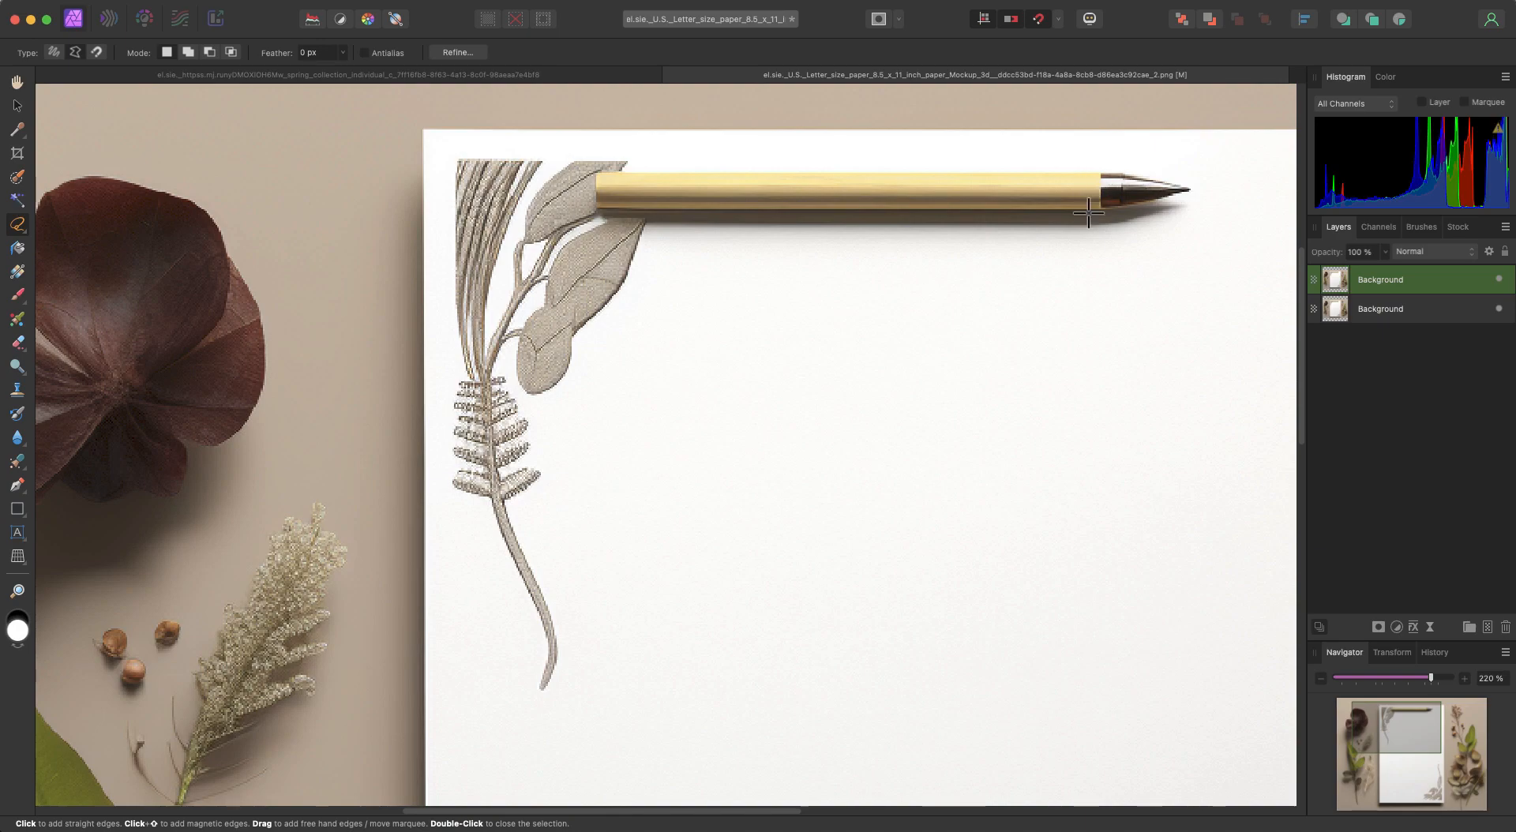
{"action": "left_click", "coordinate": [1191, 190]}
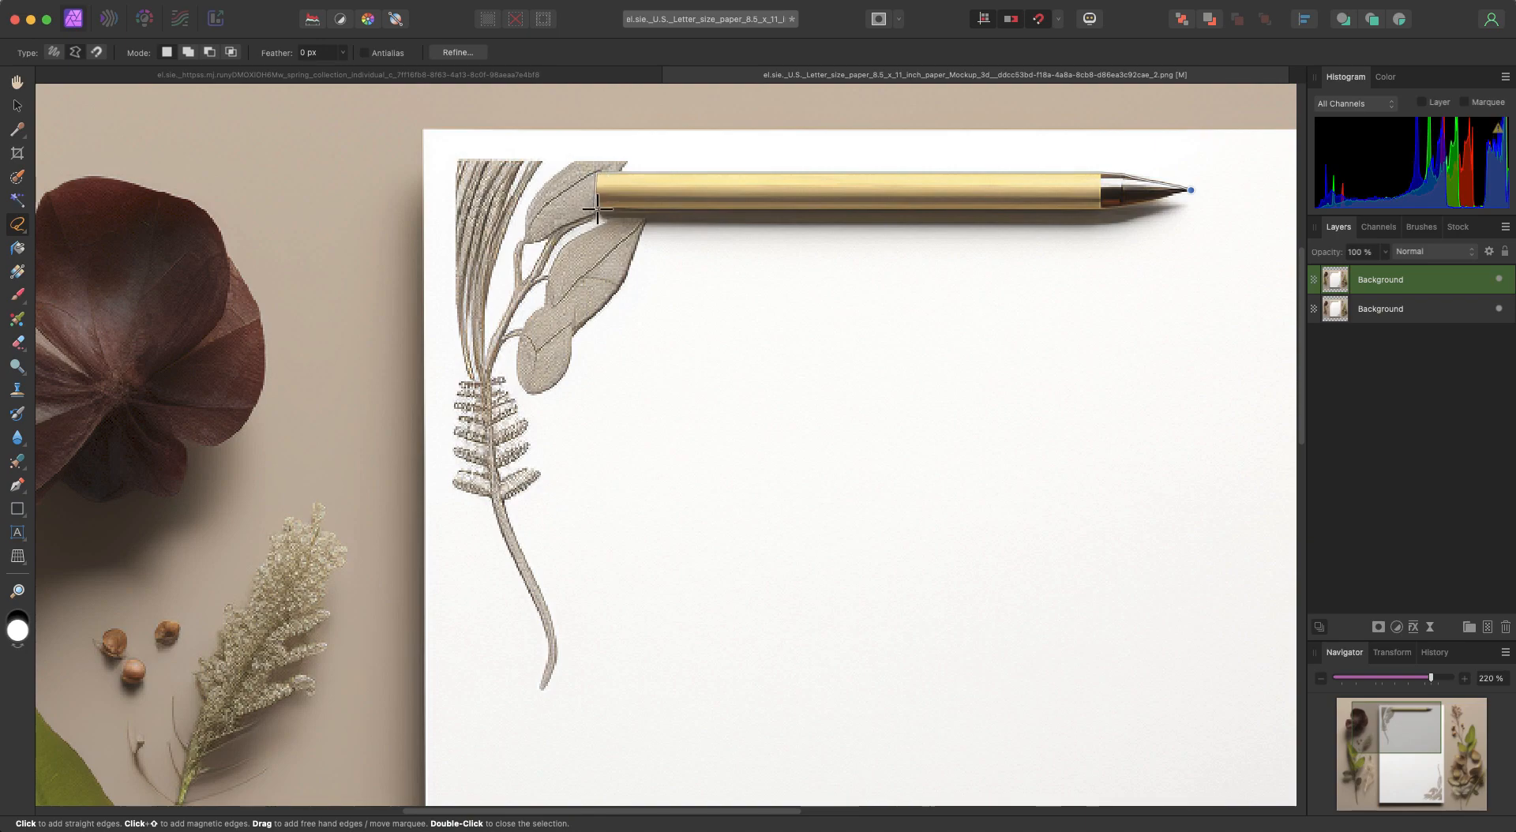
{"action": "left_click_drag", "start_coordinate": [599, 215], "coordinate": [637, 217]}
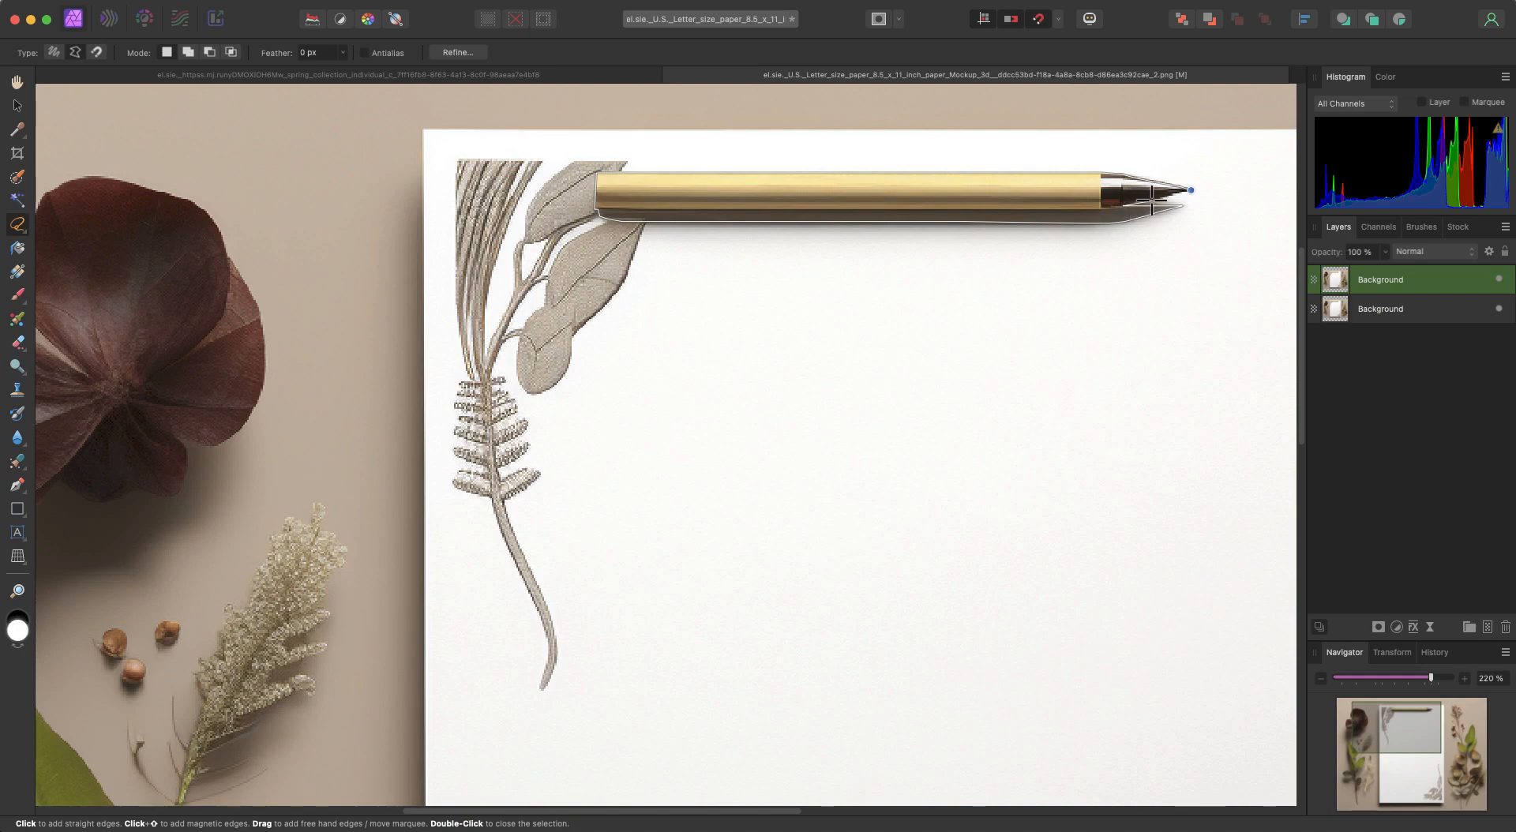
{"action": "left_click", "coordinate": [1192, 190]}
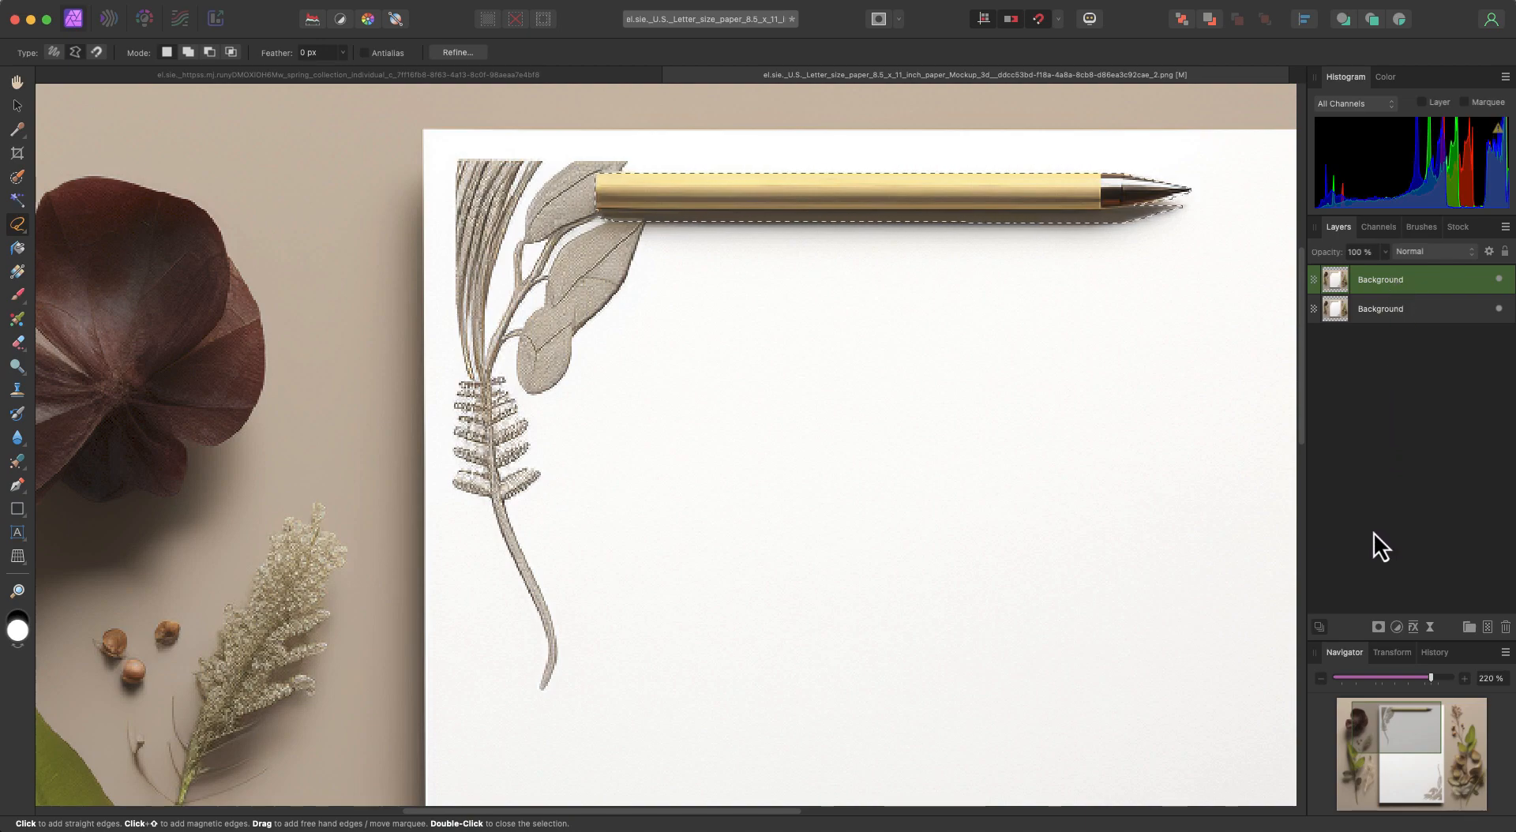
- Mask the duplicated layer to the pencil selection and check the cutout by briefly hiding the original Background layer
{"action": "left_click", "coordinate": [1377, 628]}
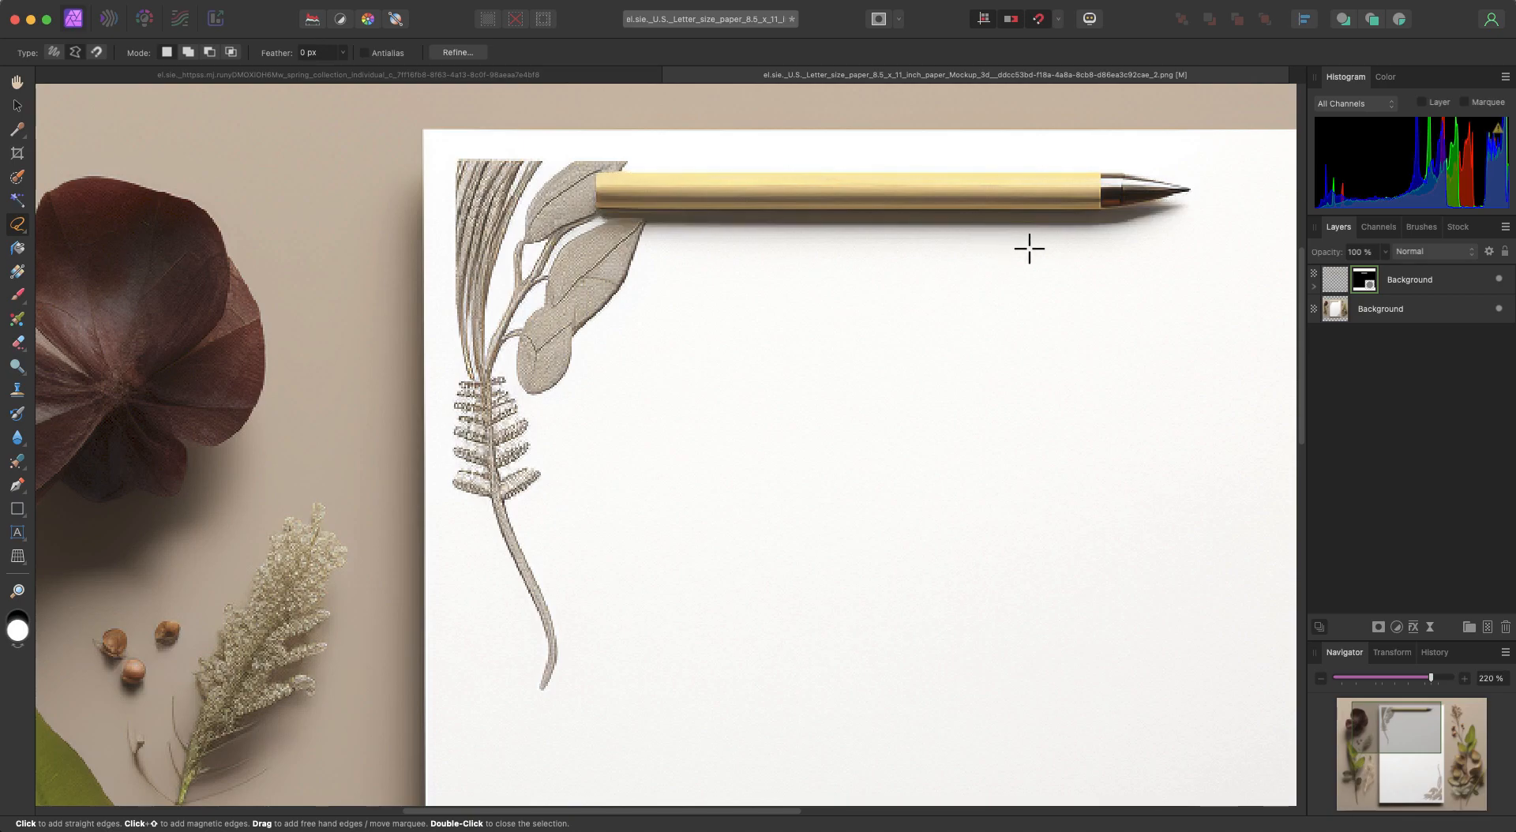
{"action": "left_click", "coordinate": [1498, 310]}
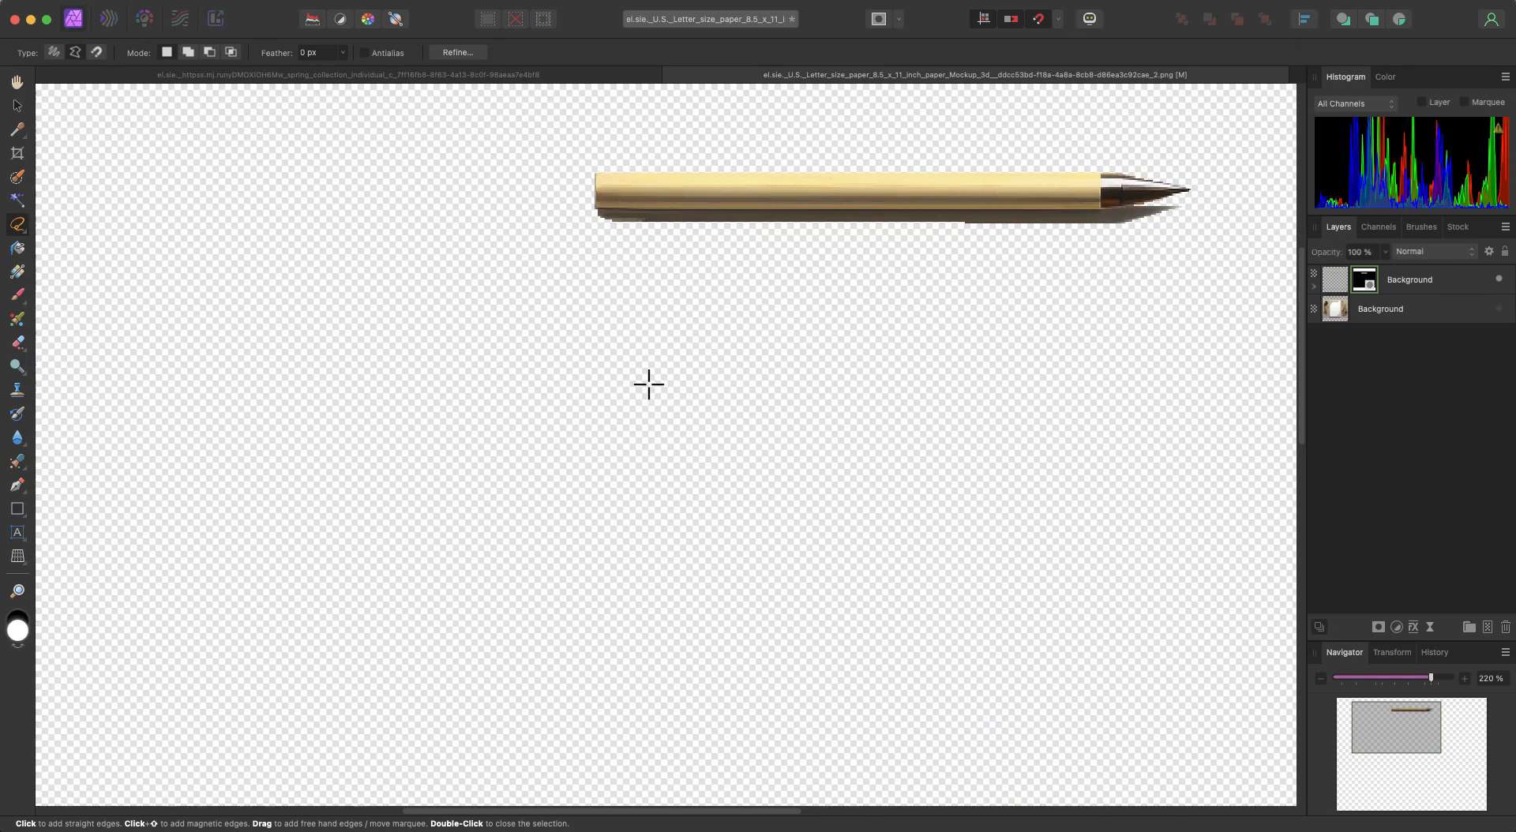
{"action": "left_click", "coordinate": [1499, 308]}
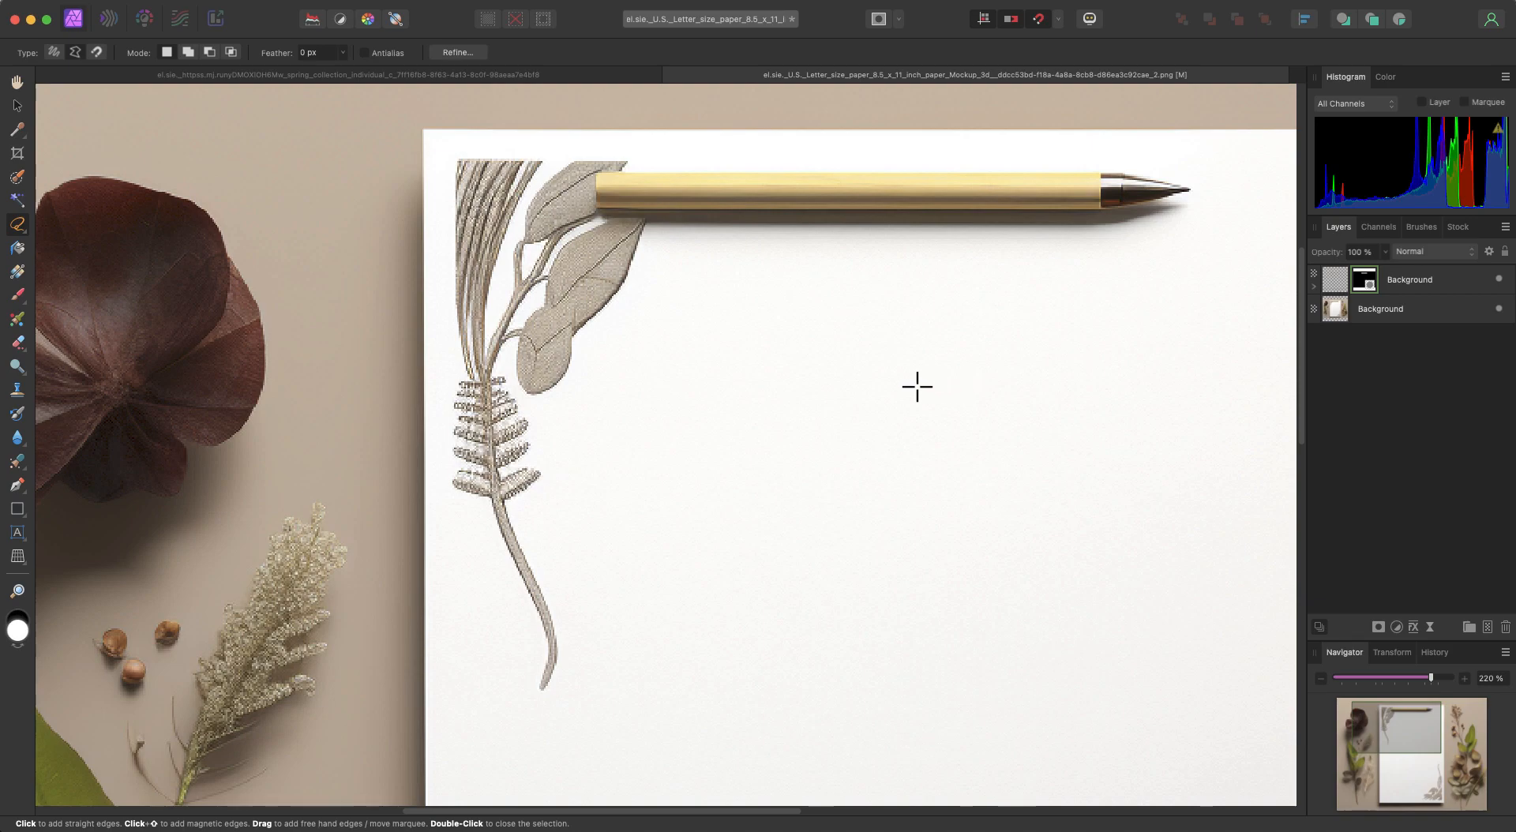
- Place Summer2.jpg over the blank sheet below the pencil and enlarge it to span the sheet's full width
{"action": "scroll", "coordinate": [917, 387], "scroll_direction": "down", "scroll_amount": 4}
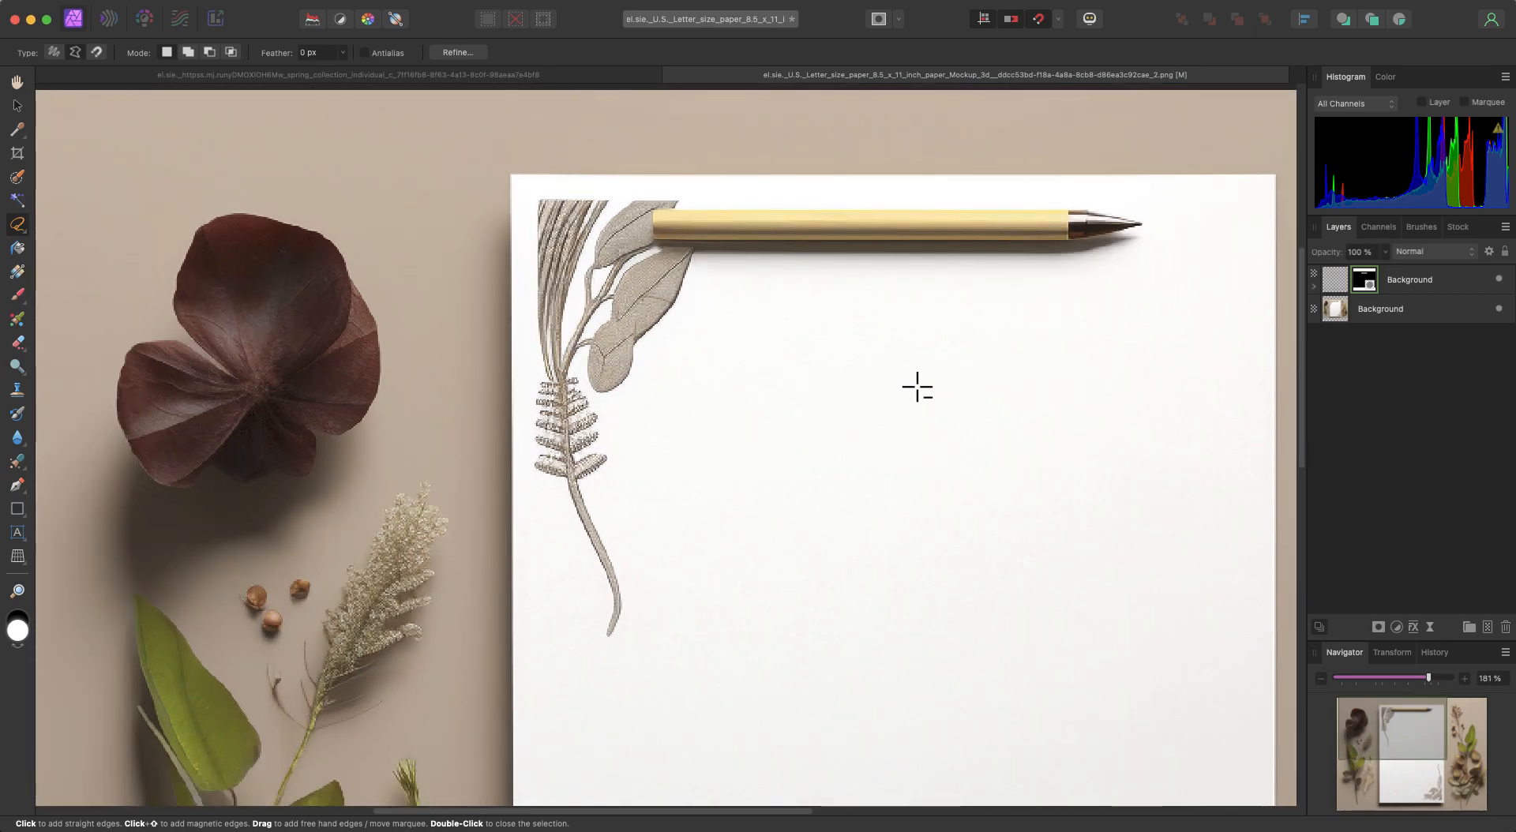
{"action": "scroll", "coordinate": [918, 387], "scroll_direction": "down", "scroll_amount": 2}
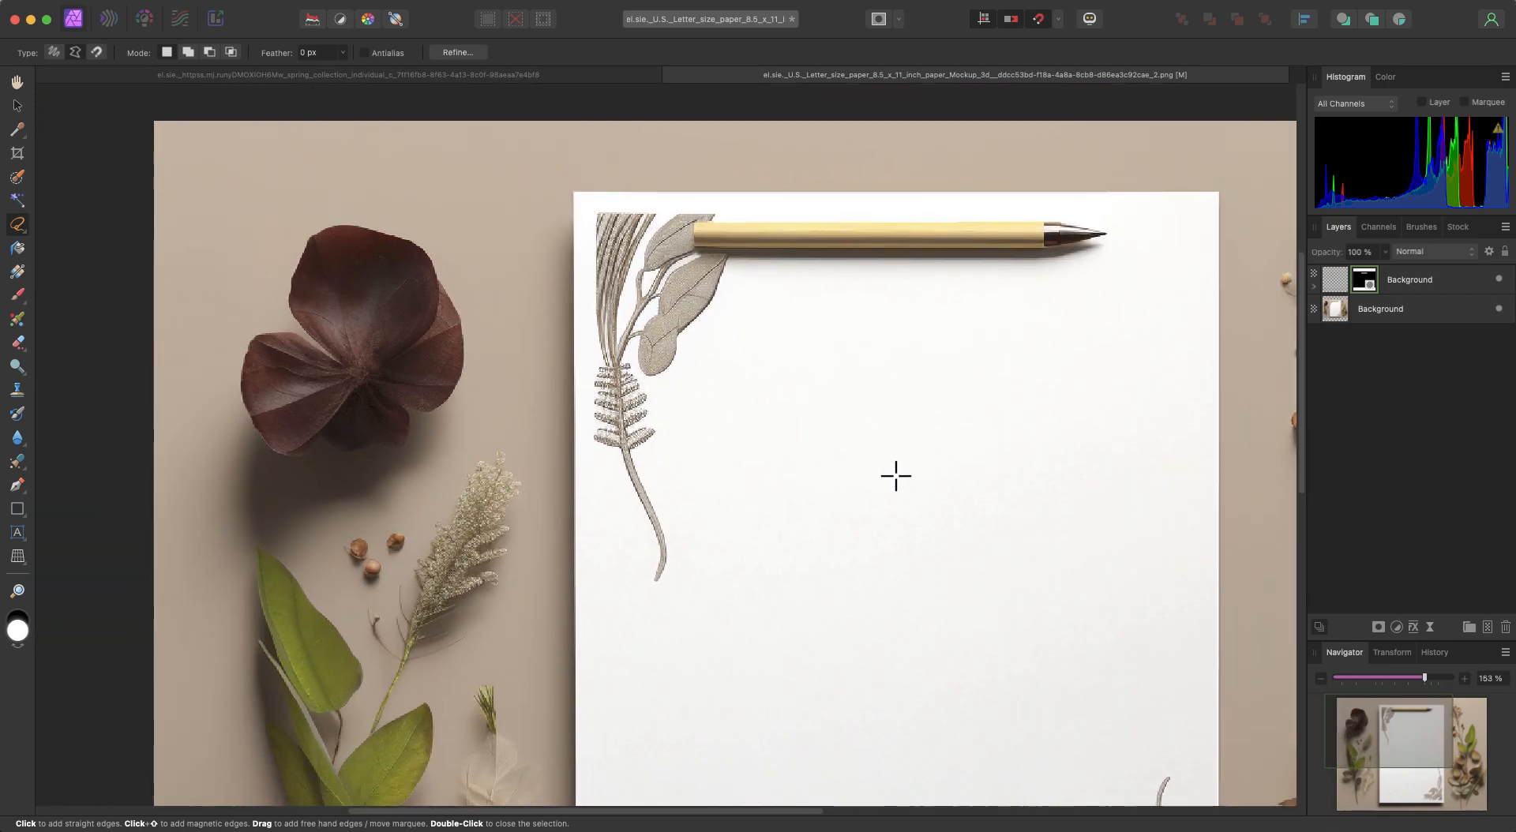
{"action": "scroll", "coordinate": [896, 476], "scroll_direction": "down", "scroll_amount": 3}
{"action": "scroll", "coordinate": [896, 476], "scroll_direction": "down", "scroll_amount": 3}
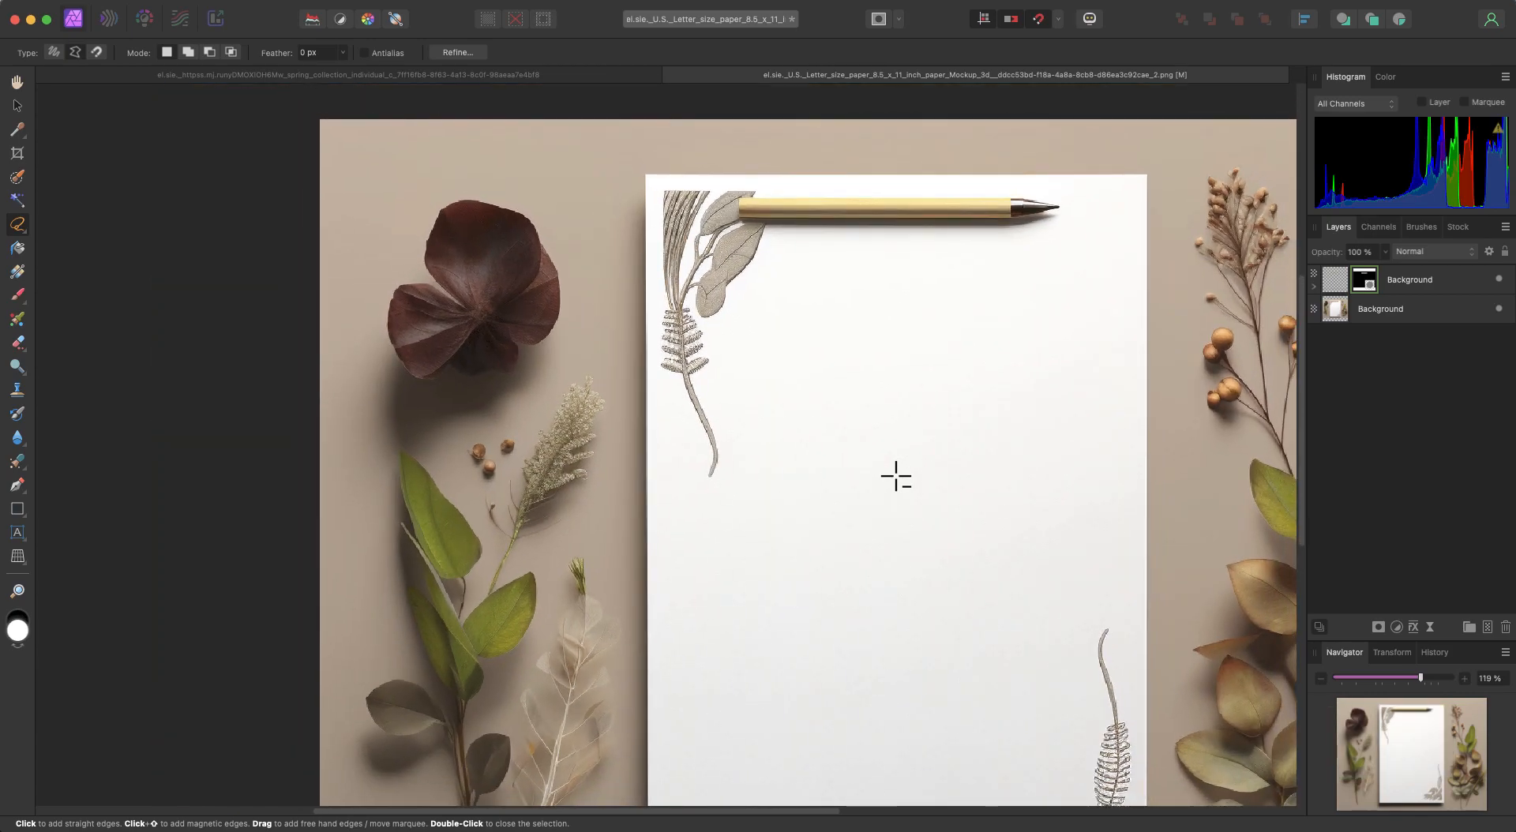
{"action": "scroll", "coordinate": [896, 476], "scroll_direction": "down", "scroll_amount": 2}
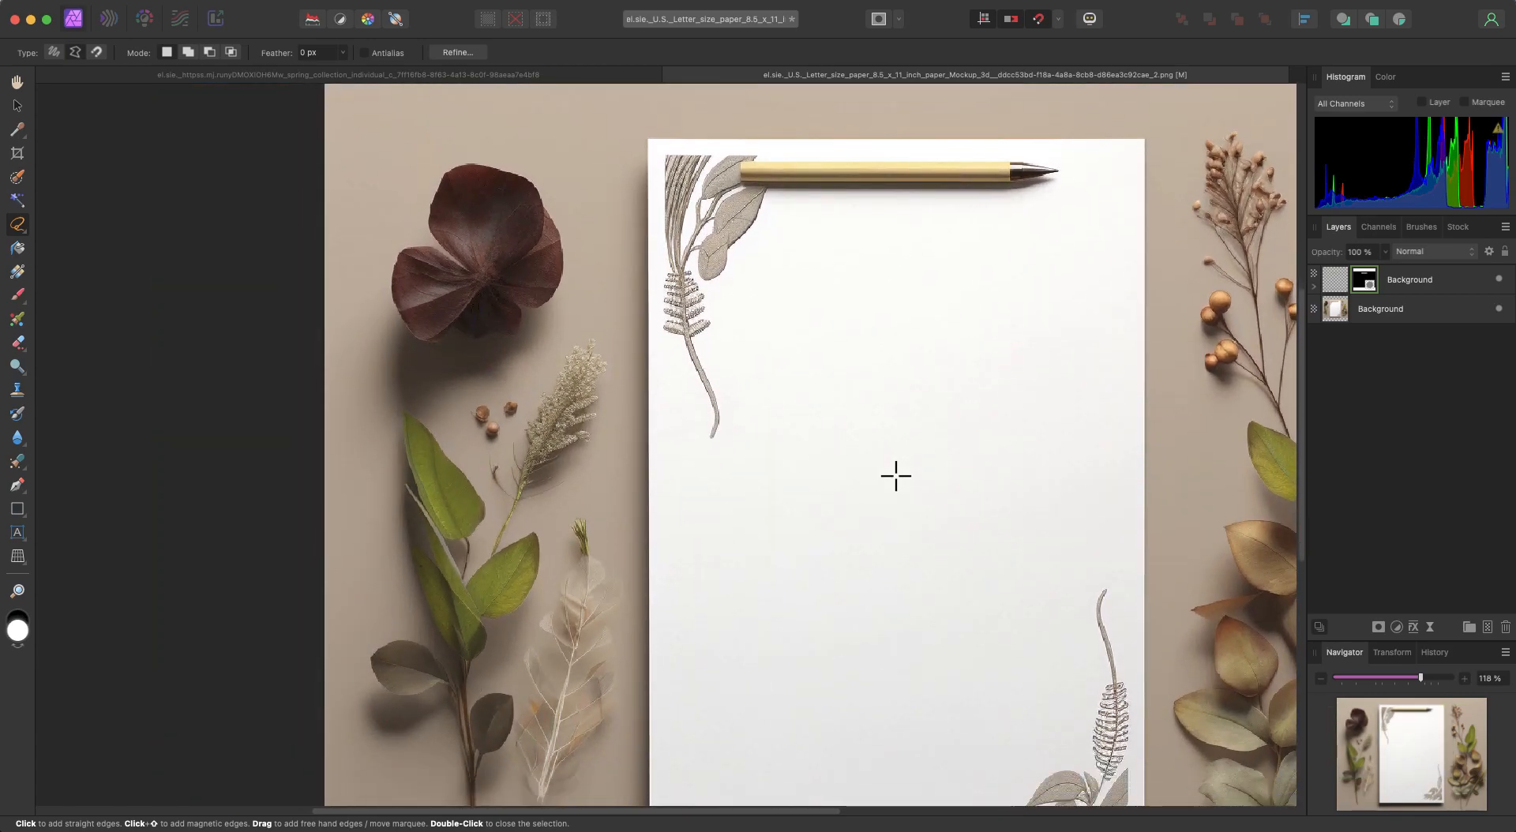
{"action": "scroll", "coordinate": [896, 476], "scroll_direction": "down", "scroll_amount": 2}
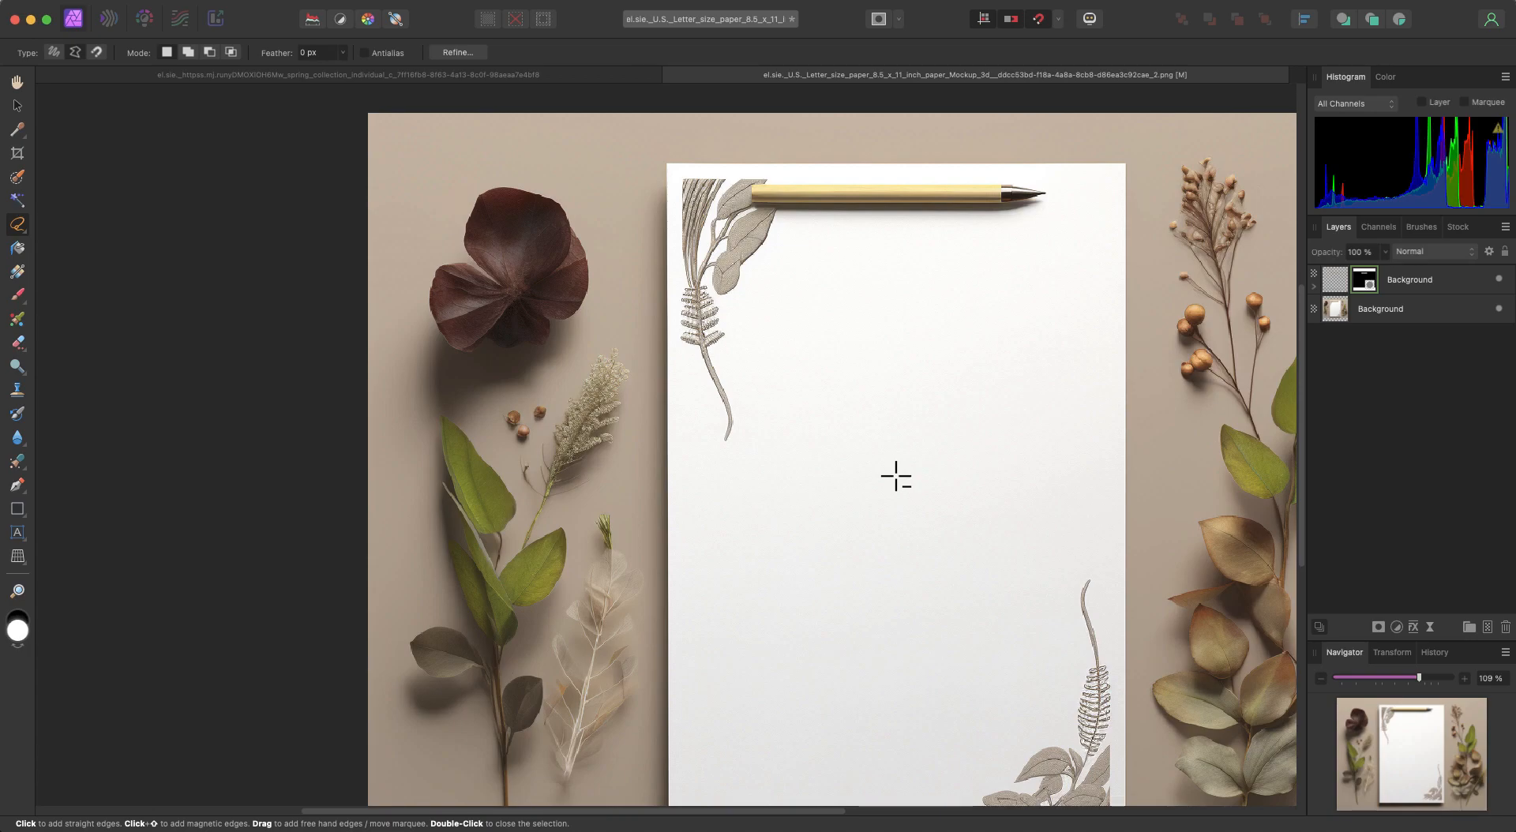
{"action": "scroll", "coordinate": [896, 476], "scroll_direction": "down", "scroll_amount": 3}
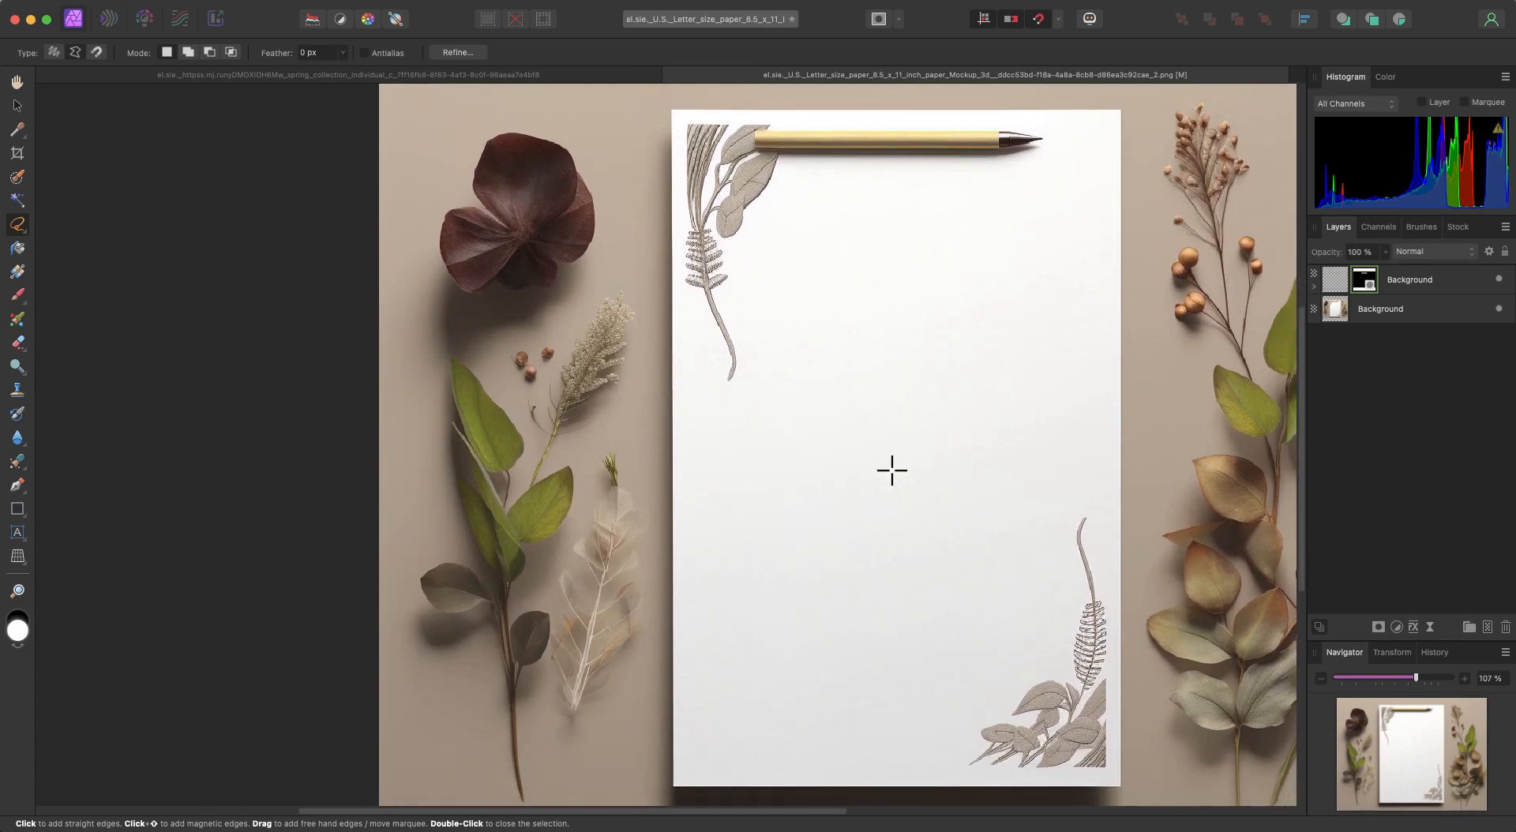
{"action": "scroll", "coordinate": [891, 471], "scroll_direction": "right", "scroll_amount": 3}
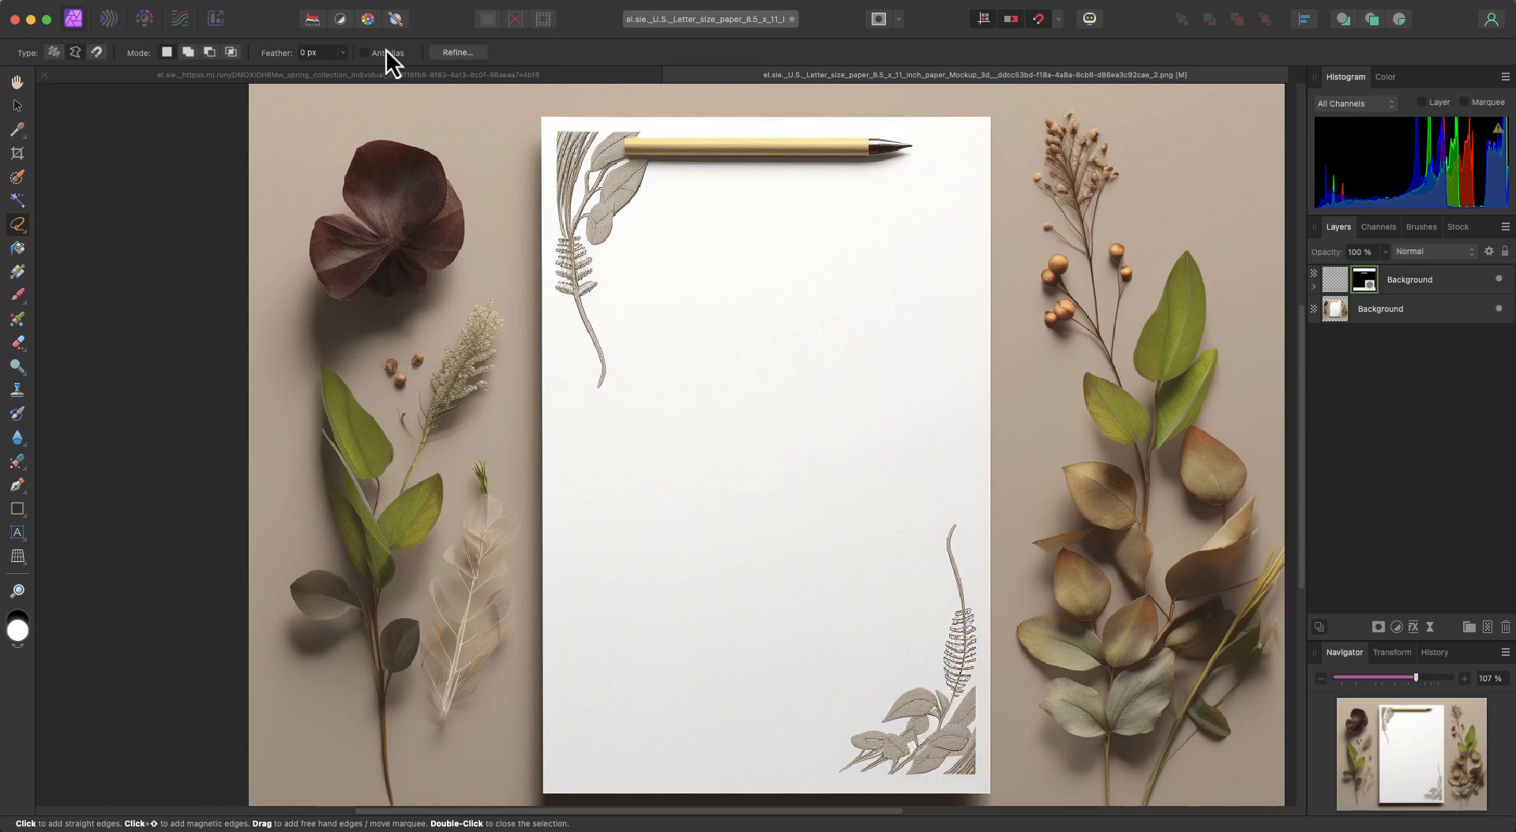
{"action": "left_click", "coordinate": [156, 1]}
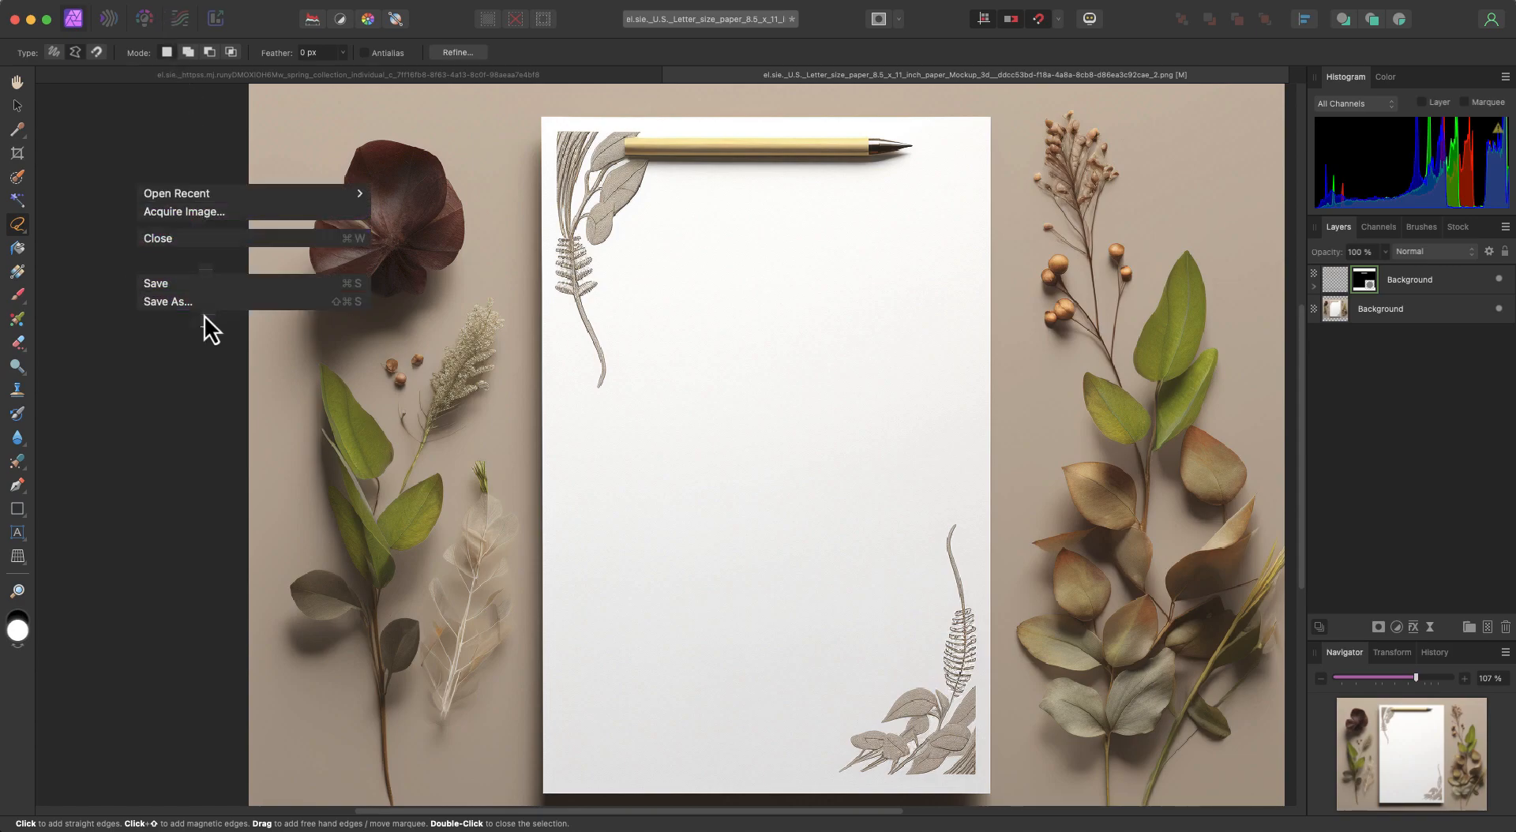
{"action": "left_click", "coordinate": [200, 412]}
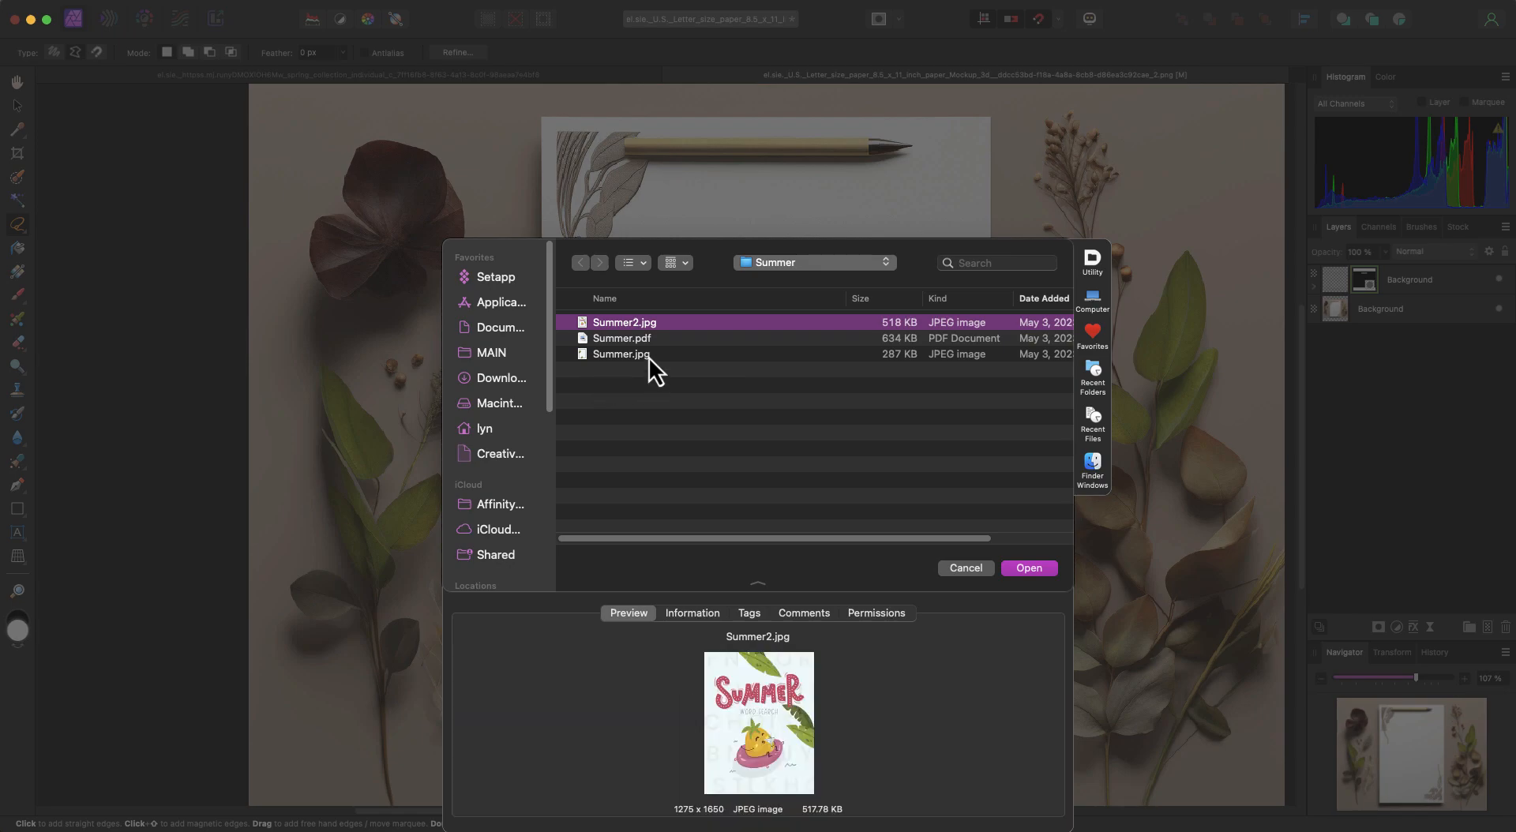
{"action": "left_click", "coordinate": [1028, 570]}
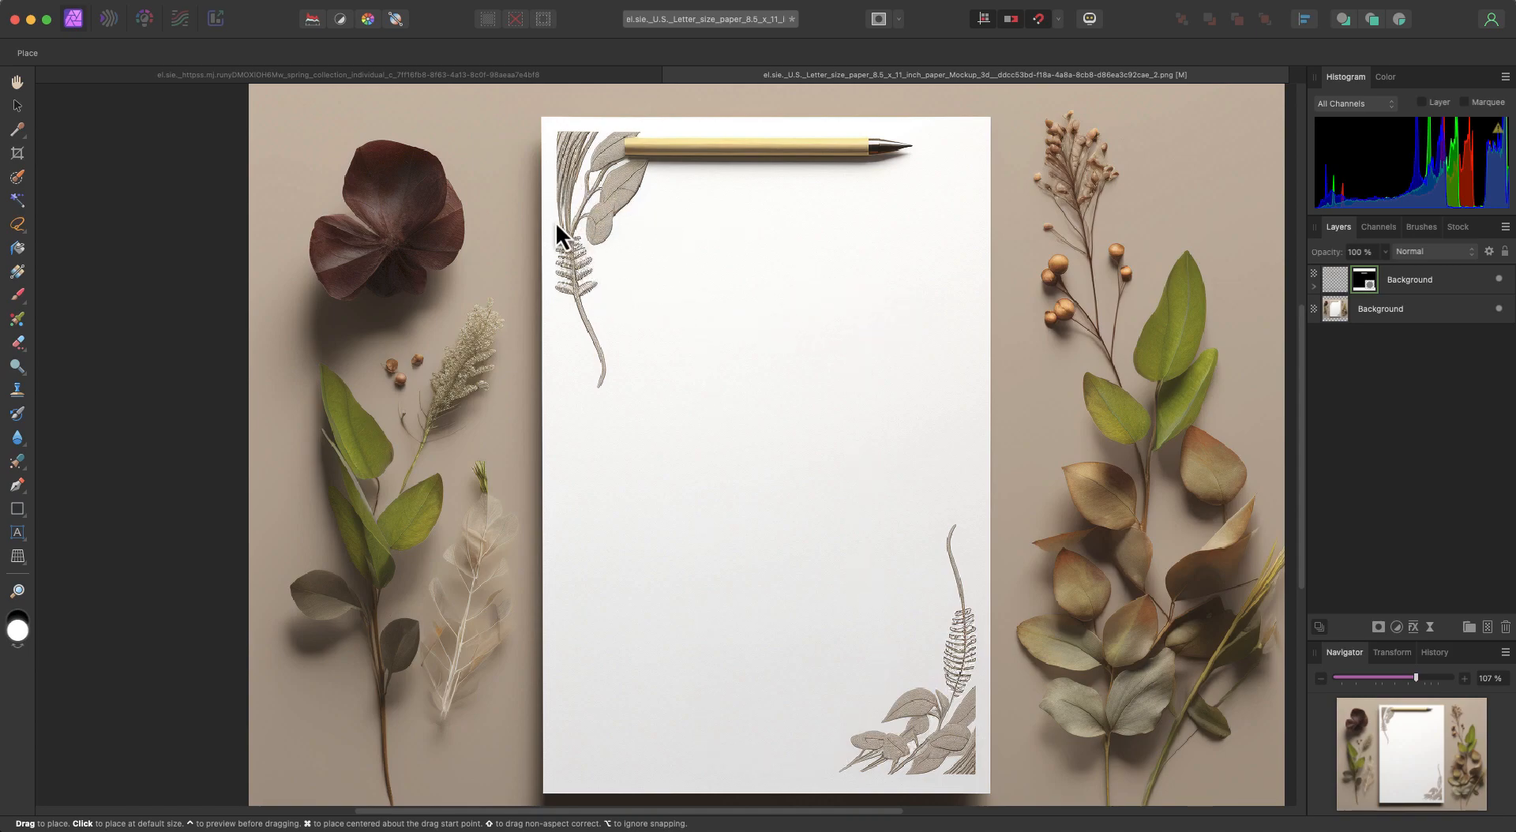
{"action": "left_click_drag", "start_coordinate": [557, 221], "coordinate": [1148, 657]}
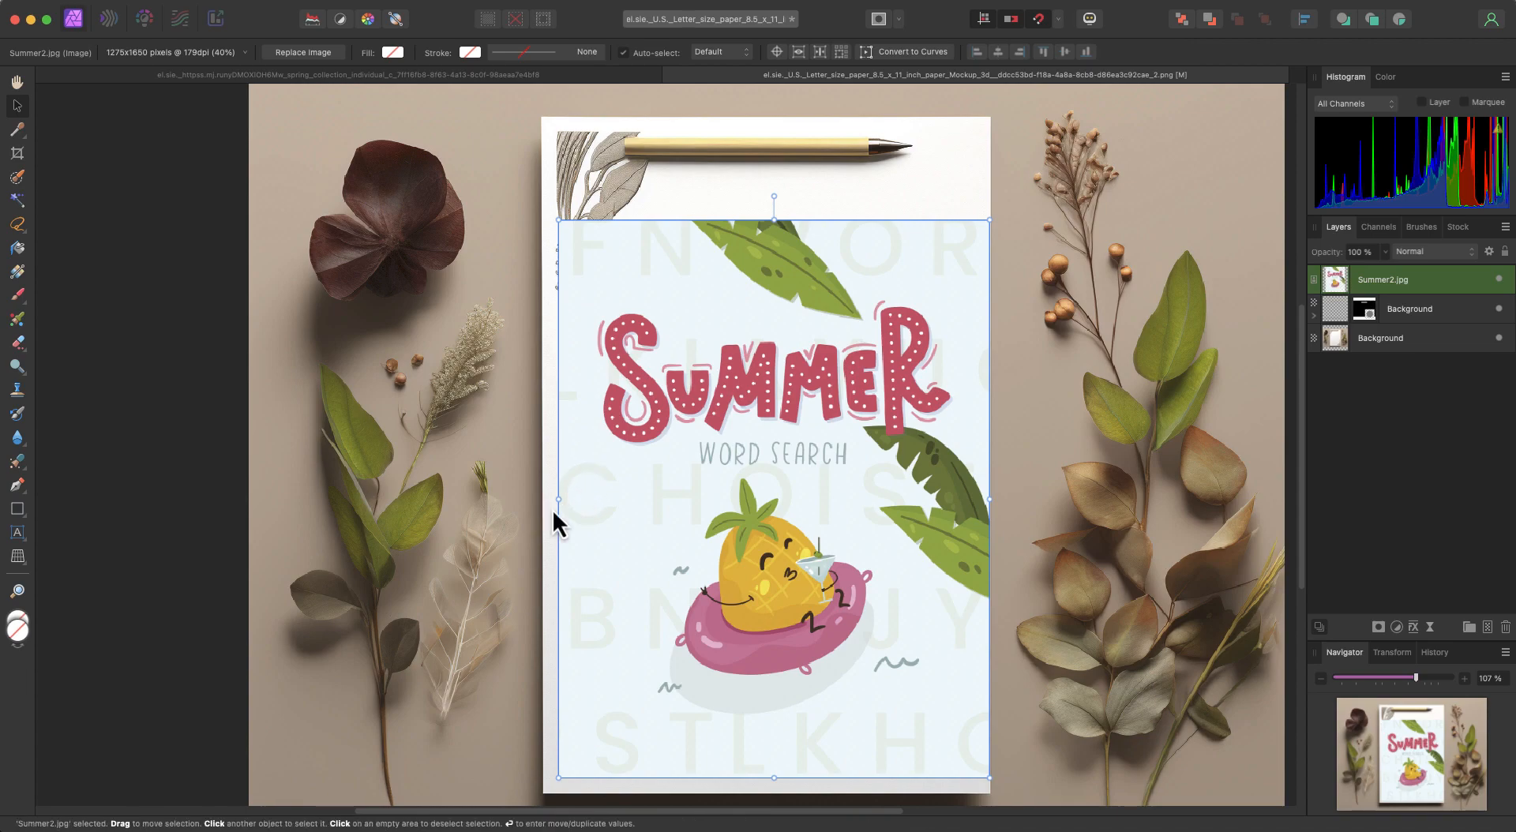
{"action": "left_click_drag", "start_coordinate": [558, 499], "coordinate": [541, 499]}
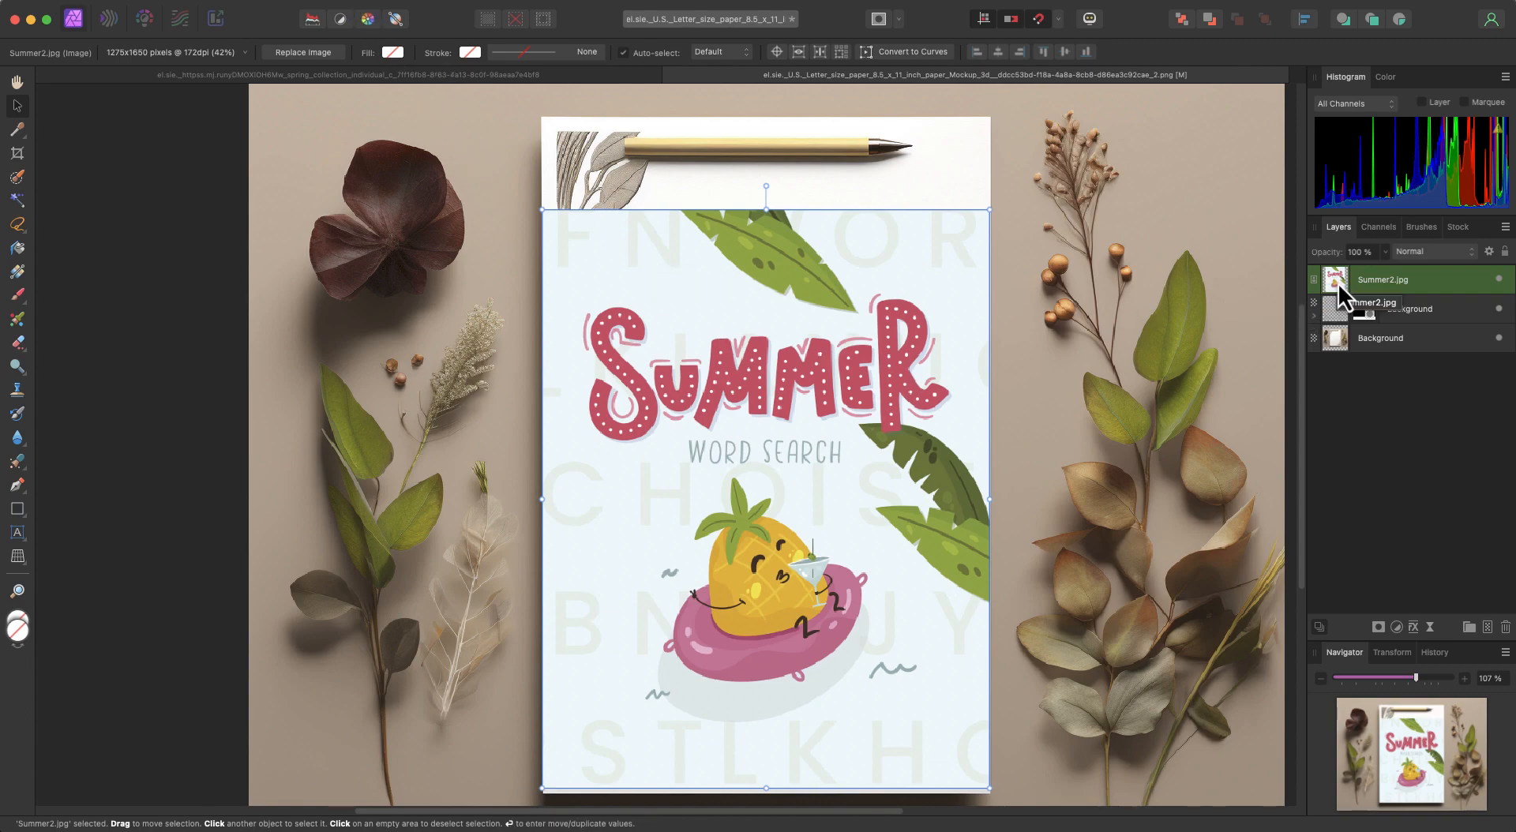
- Add a live Perspective filter to the Summer2.jpg layer and fit its four corners to the corners of the sheet
{"action": "left_click", "coordinate": [342, 2]}
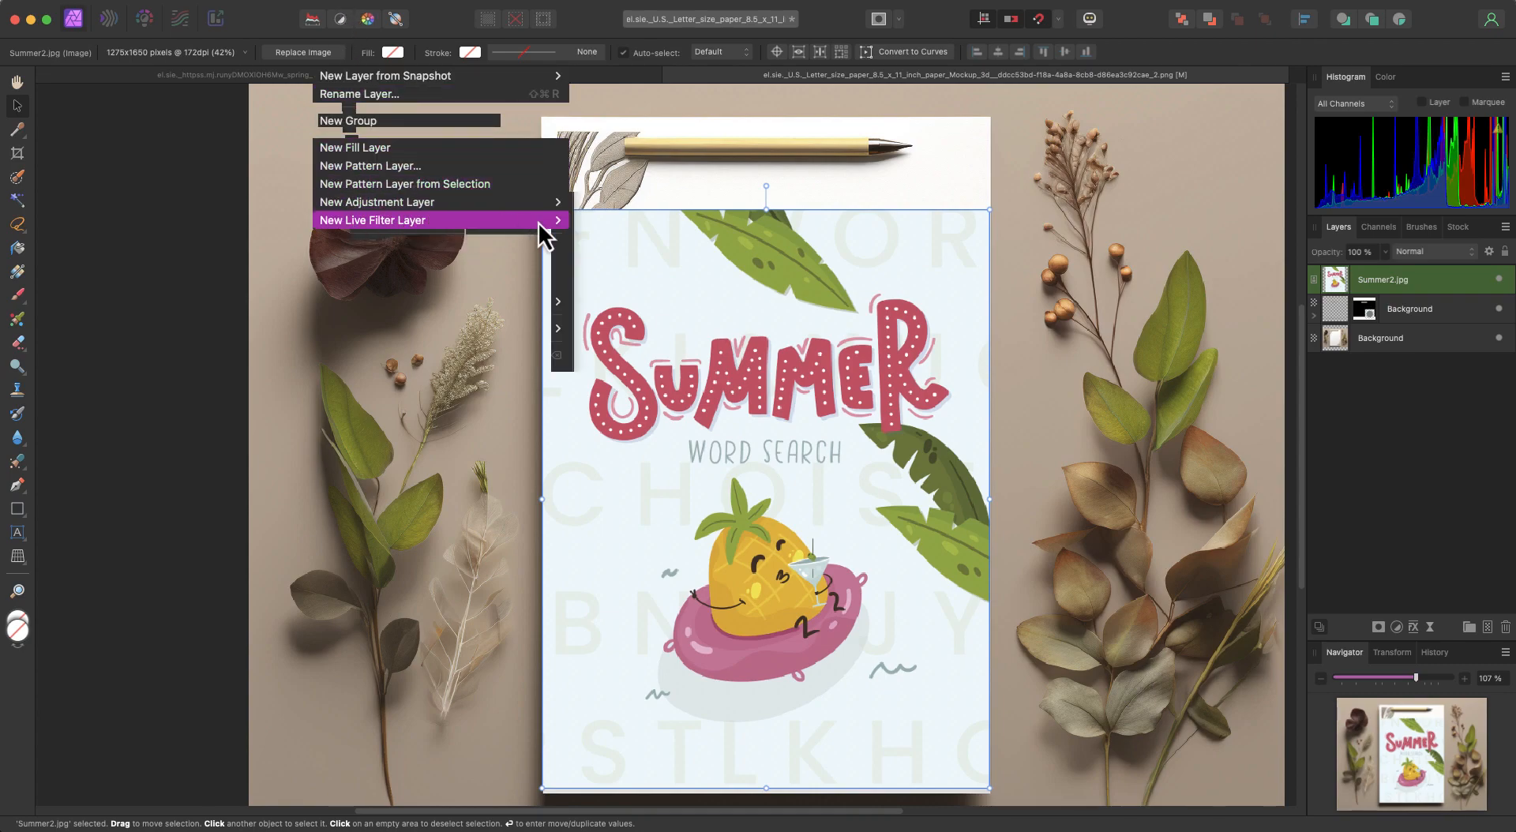
{"action": "mouse_move", "coordinate": [533, 221]}
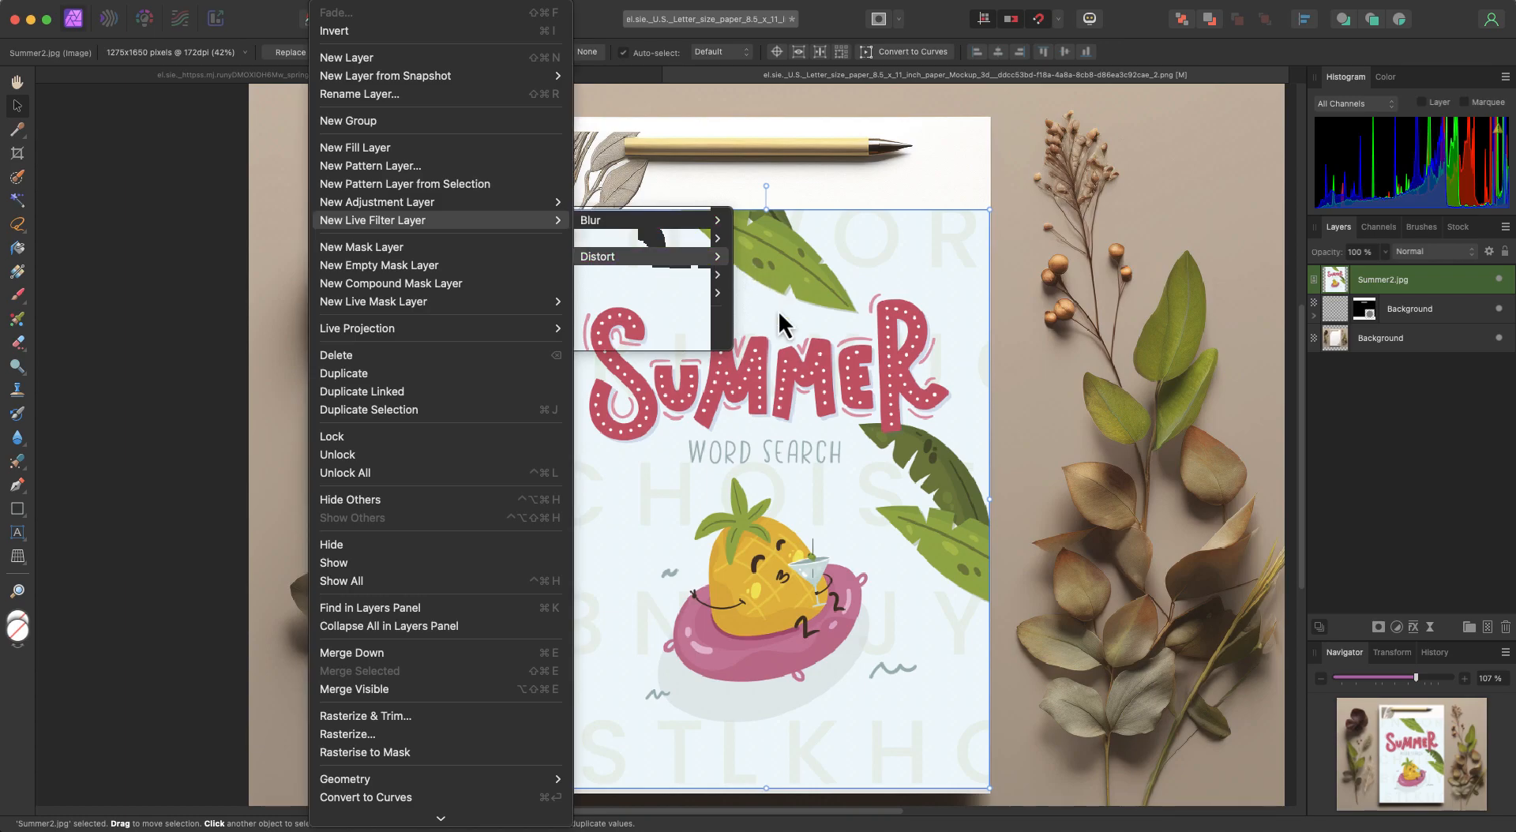
{"action": "left_click", "coordinate": [775, 362]}
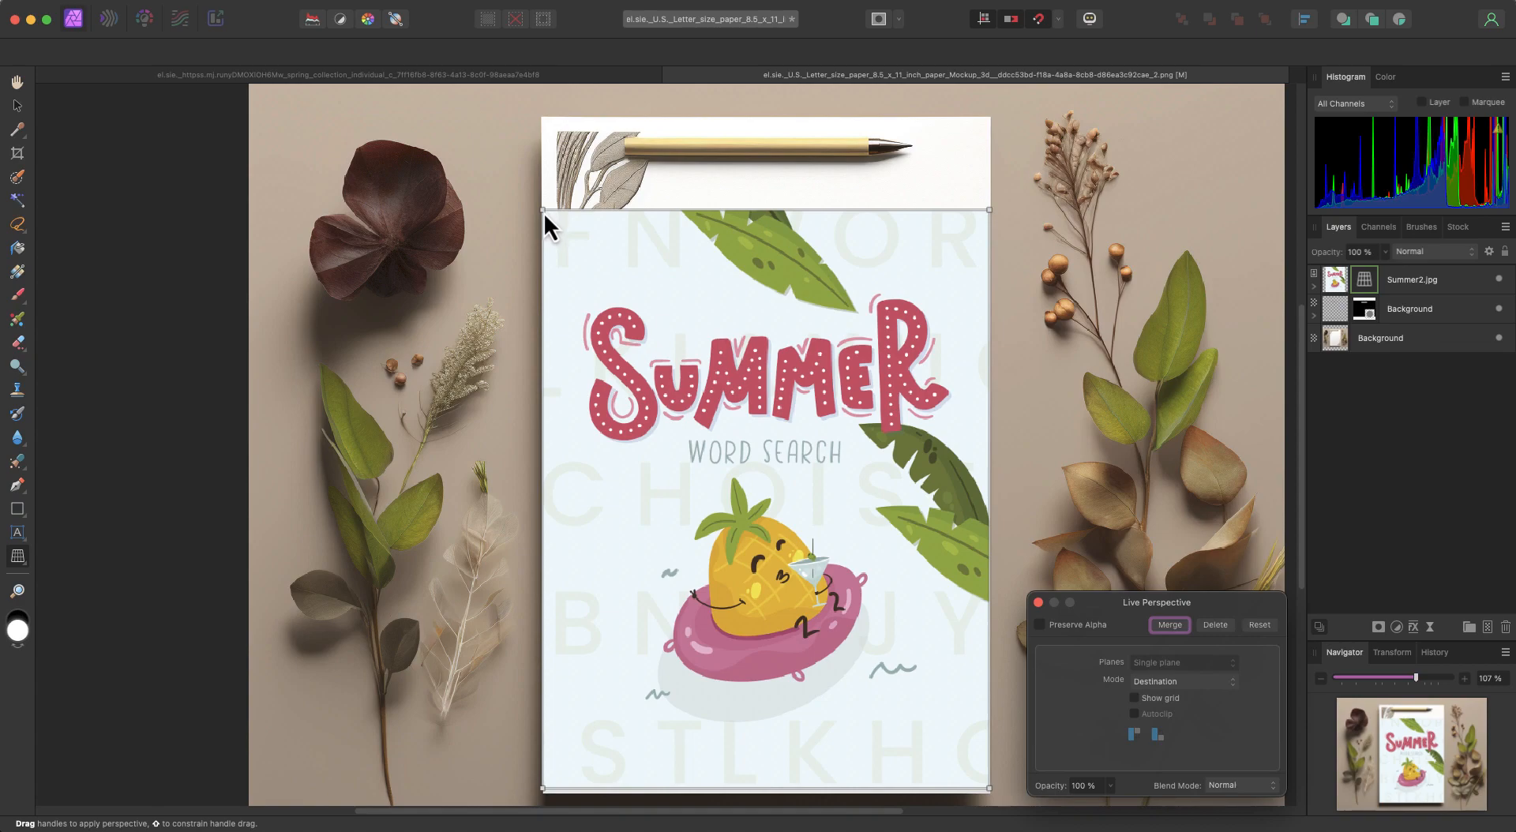
{"action": "left_click_drag", "start_coordinate": [544, 212], "coordinate": [542, 118]}
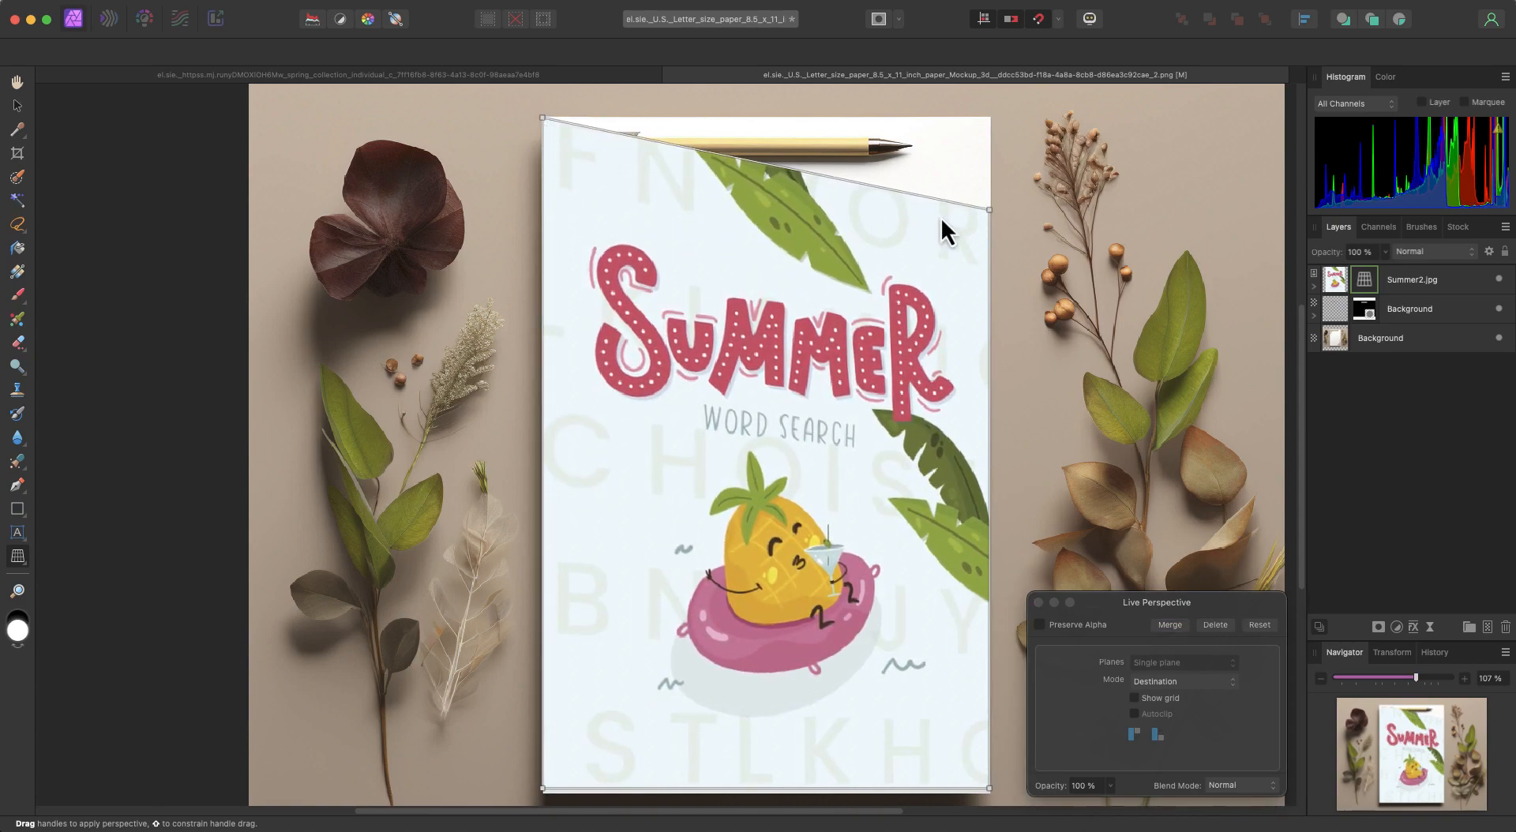
{"action": "left_click_drag", "start_coordinate": [988, 211], "coordinate": [989, 123]}
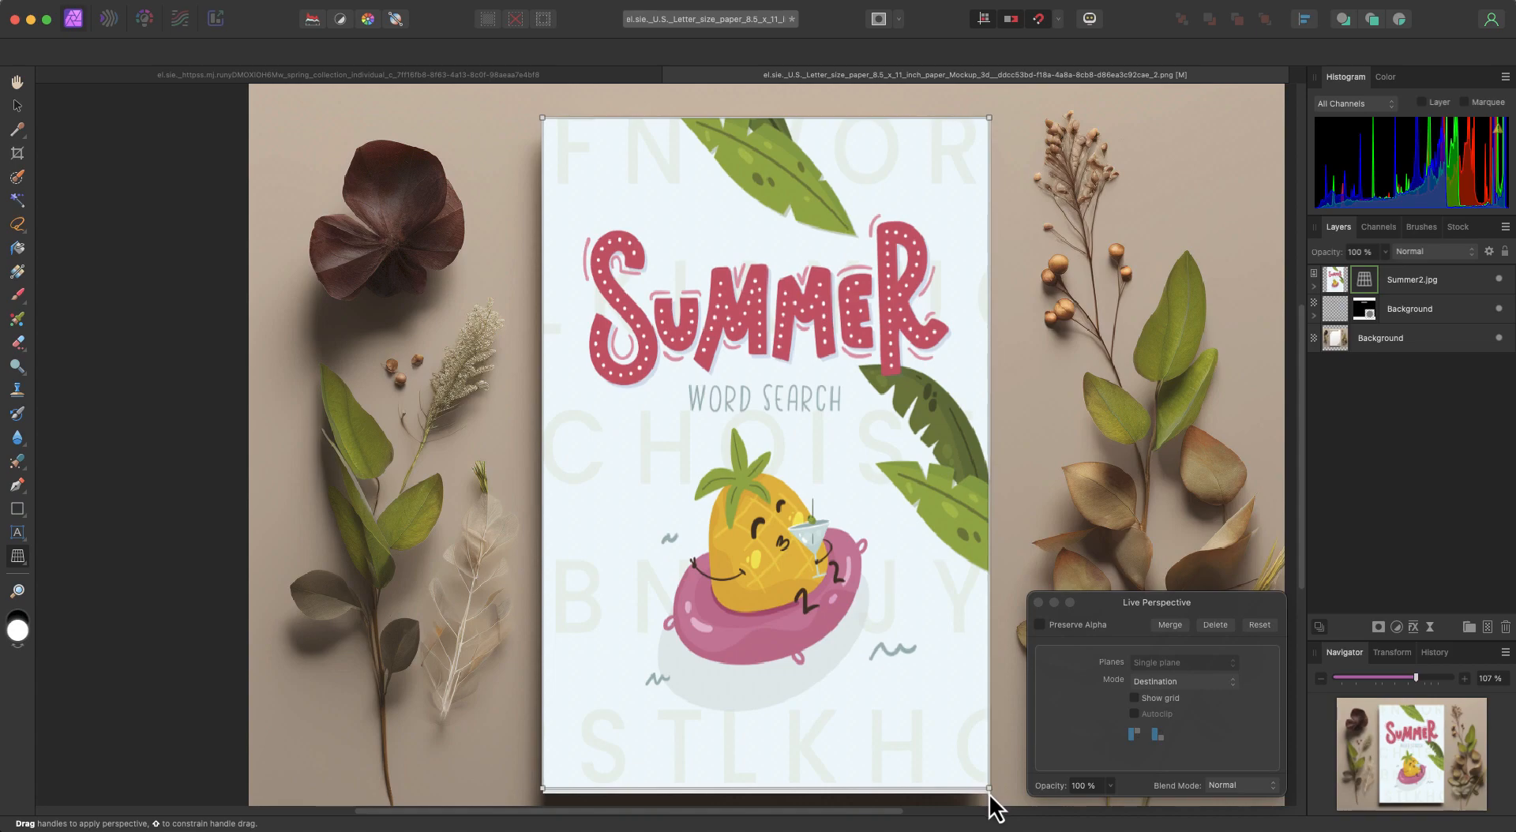
{"action": "left_click_drag", "start_coordinate": [990, 789], "coordinate": [989, 795]}
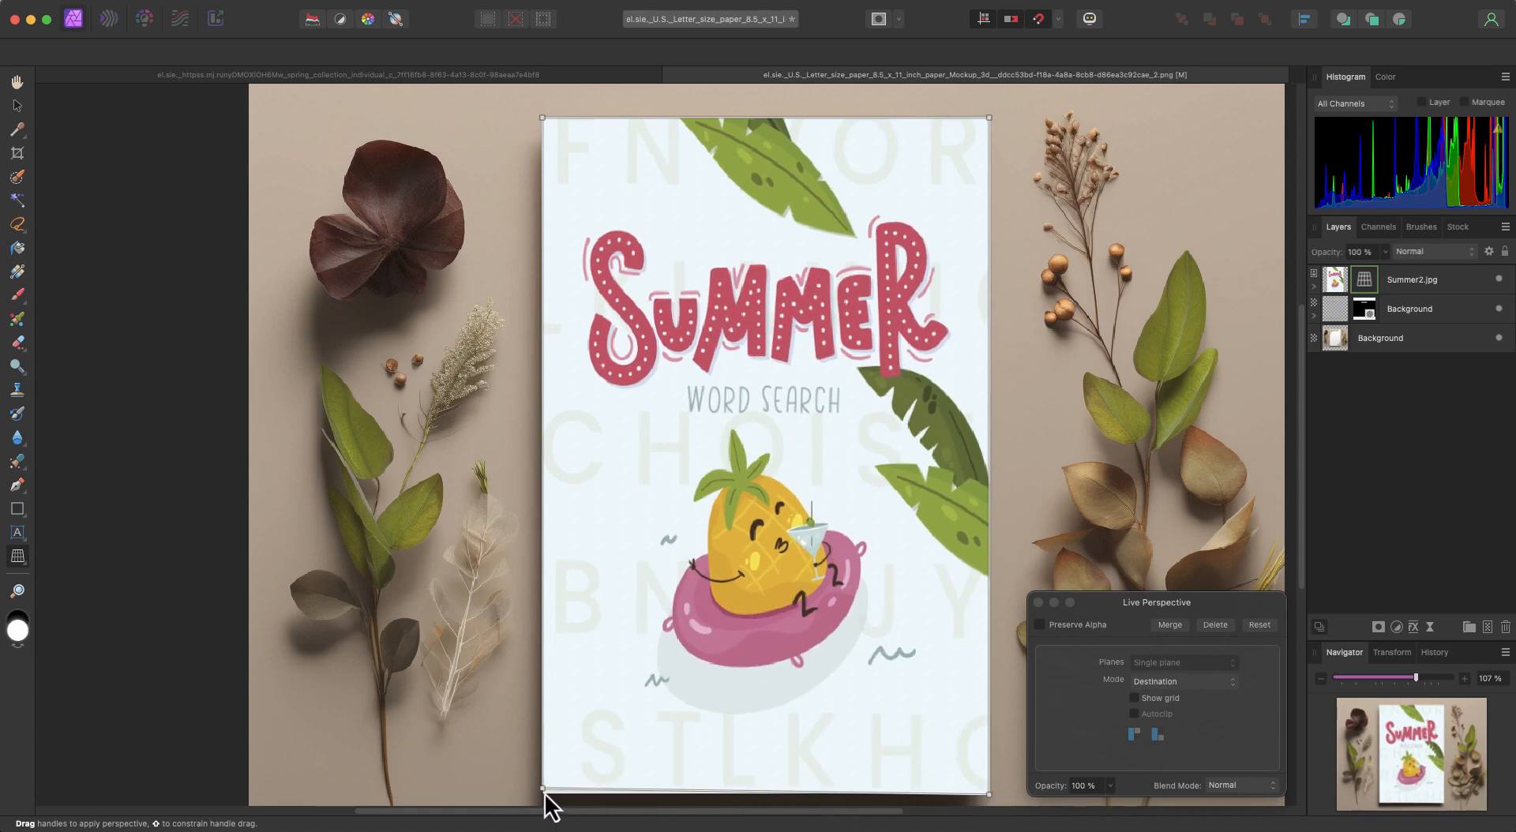
{"action": "left_click_drag", "start_coordinate": [543, 788], "coordinate": [544, 794]}
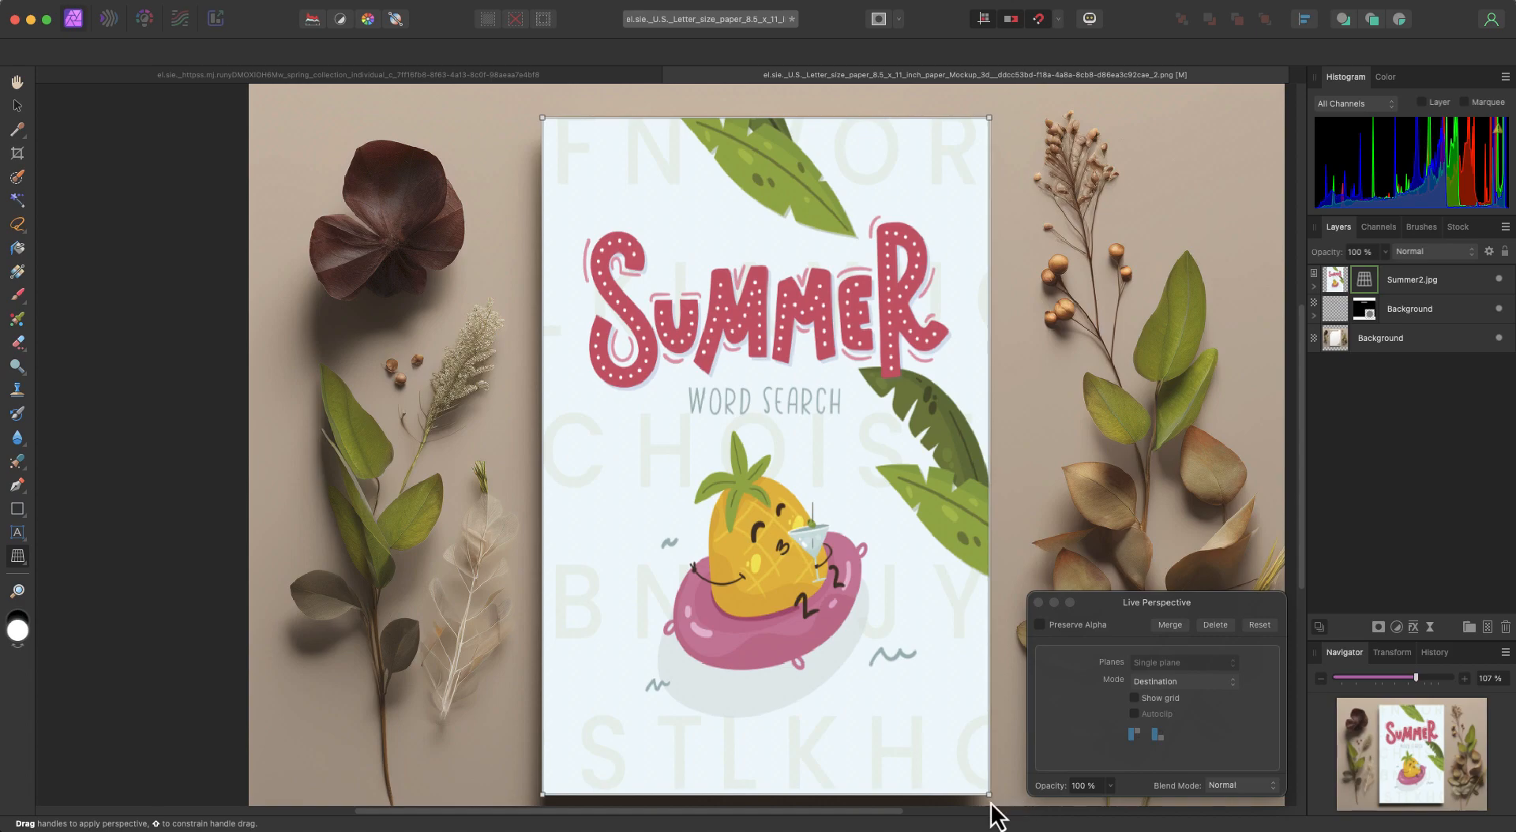
- Skew the artwork with the live Perspective filter by moving its two lower corners up and to the left, off the sheet's corners
{"action": "left_click_drag", "start_coordinate": [543, 795], "coordinate": [407, 765]}
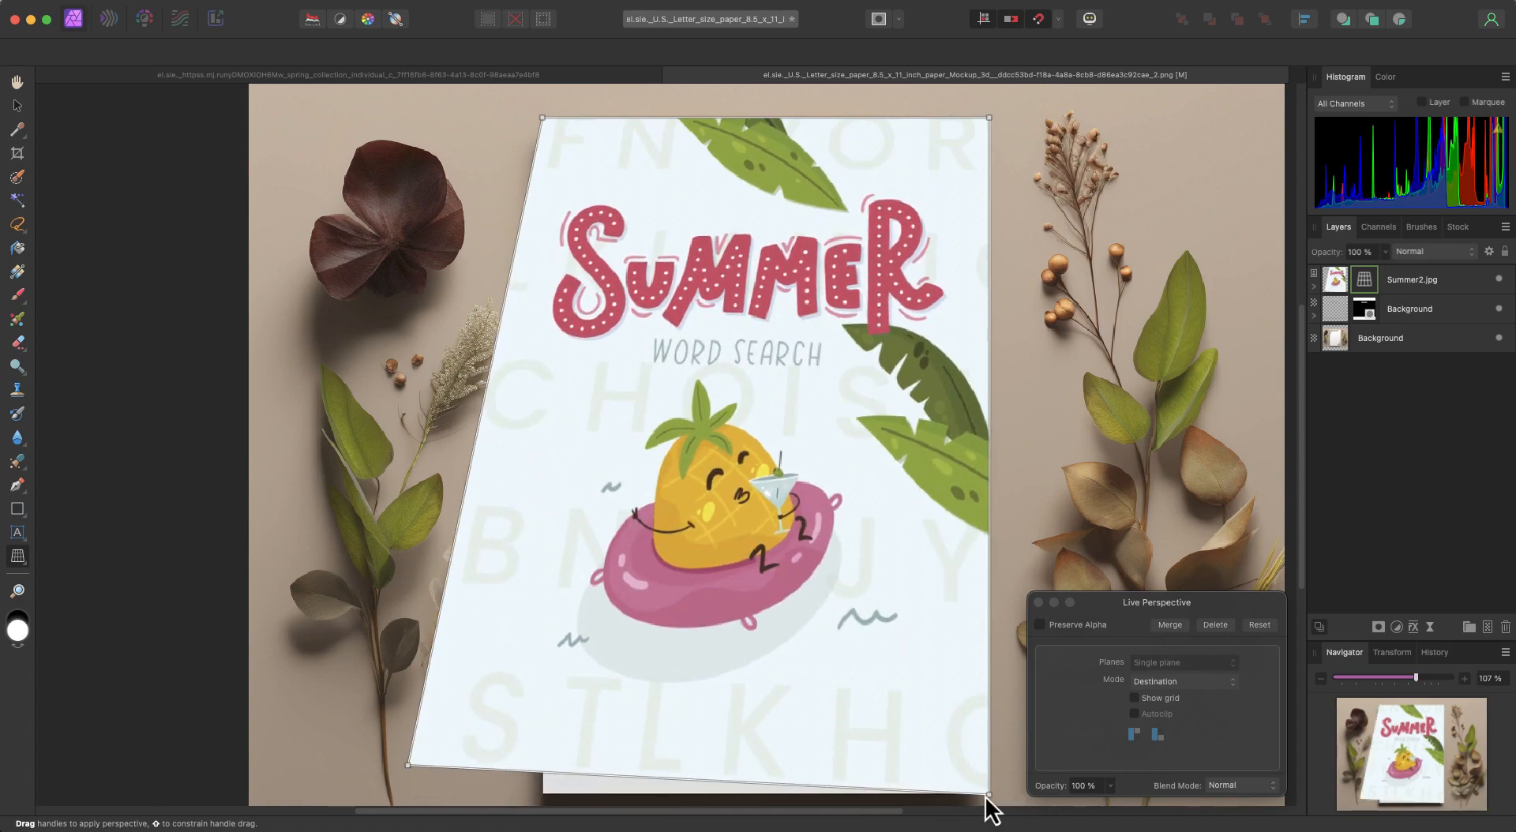
{"action": "left_click_drag", "start_coordinate": [988, 795], "coordinate": [846, 760]}
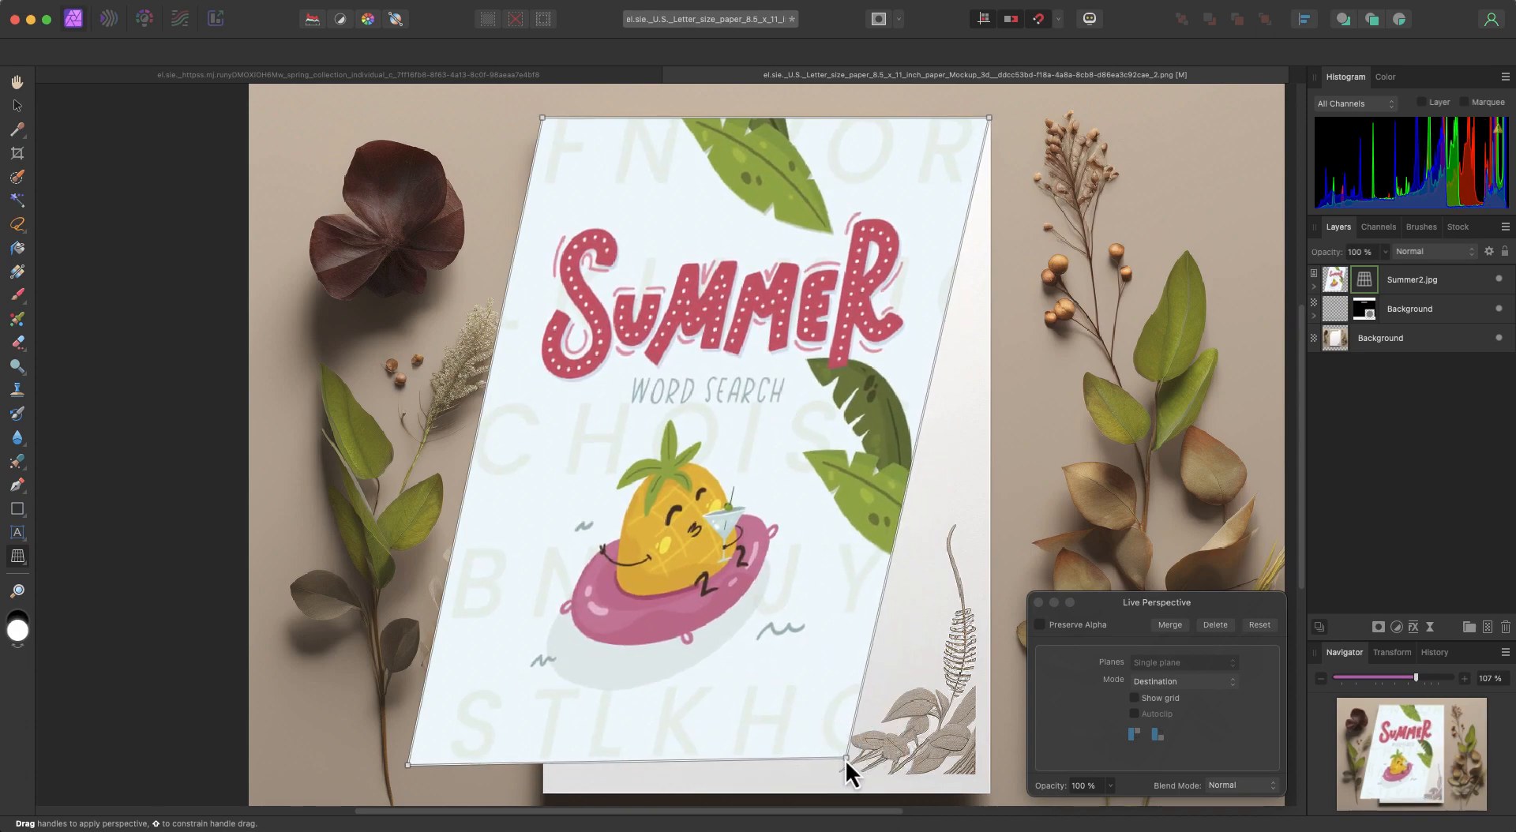
- Fit the artwork's two lower perspective corners back onto the lower corners of the paper sheet and close the live Perspective filter
{"action": "left_click_drag", "start_coordinate": [846, 760], "coordinate": [989, 791]}
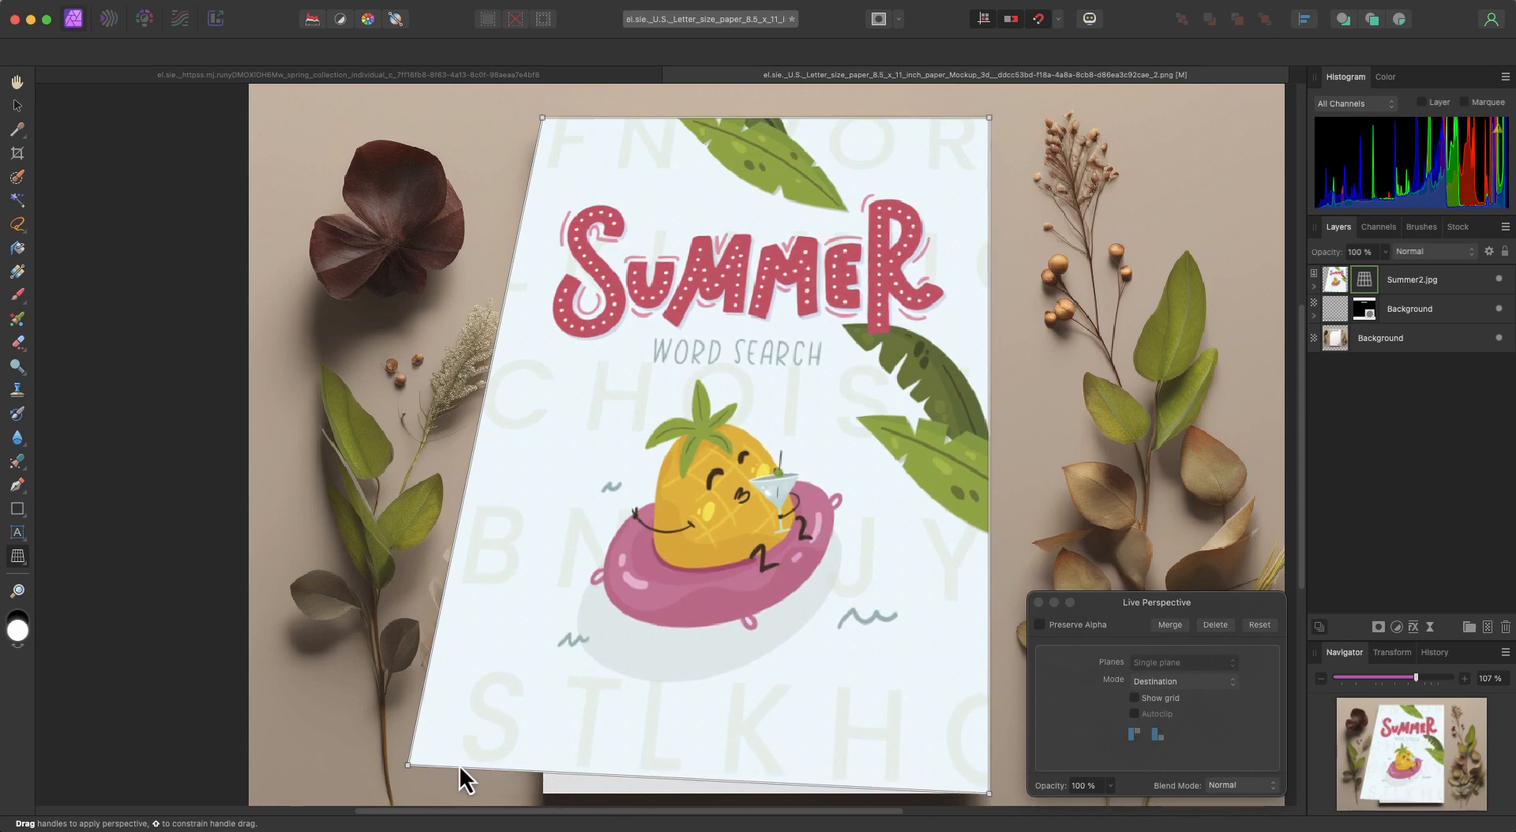
{"action": "left_click_drag", "start_coordinate": [408, 768], "coordinate": [546, 795]}
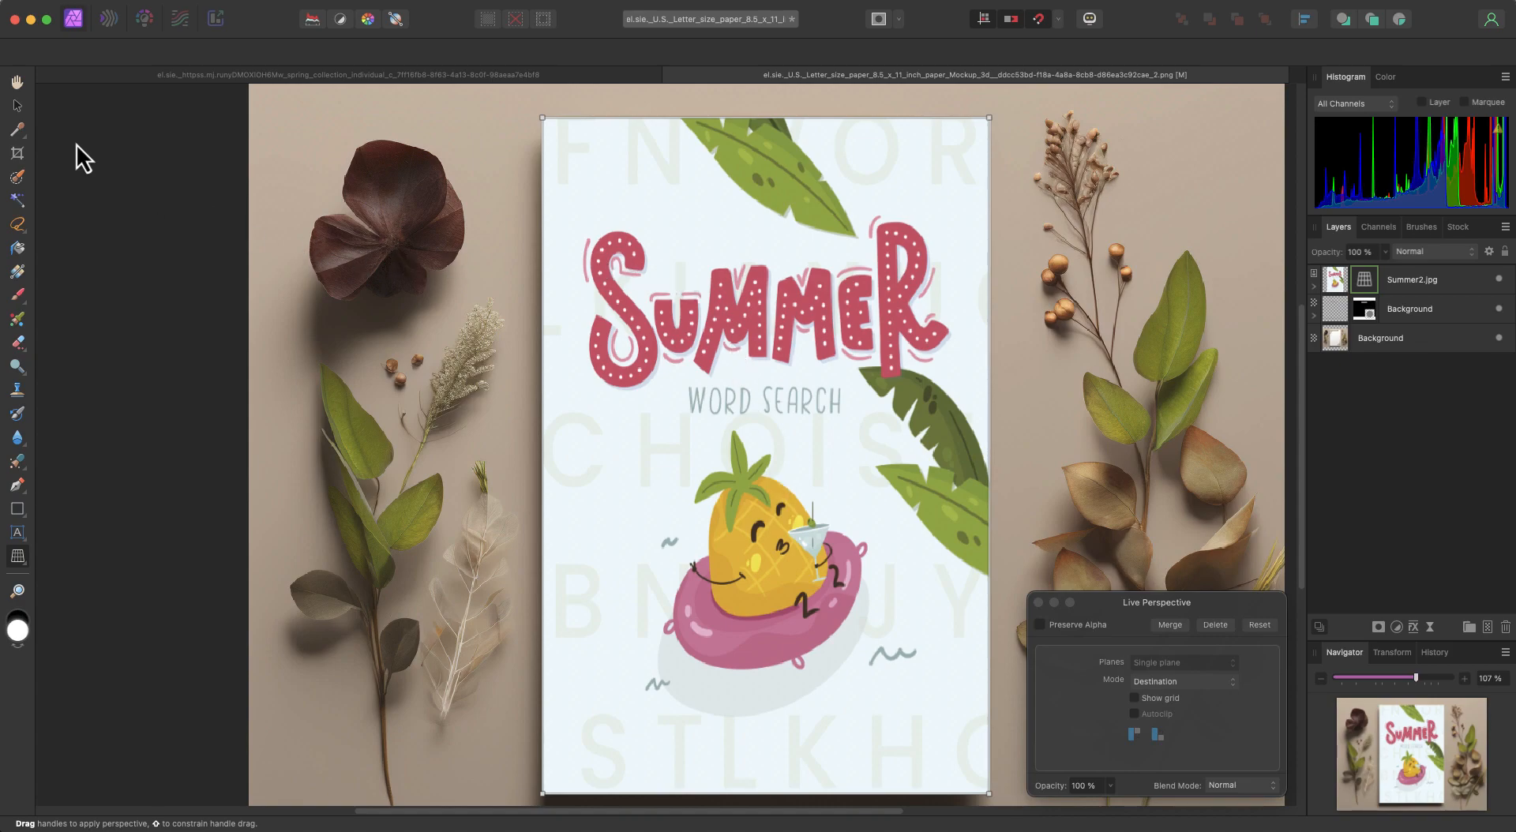
{"action": "left_click", "coordinate": [22, 110]}
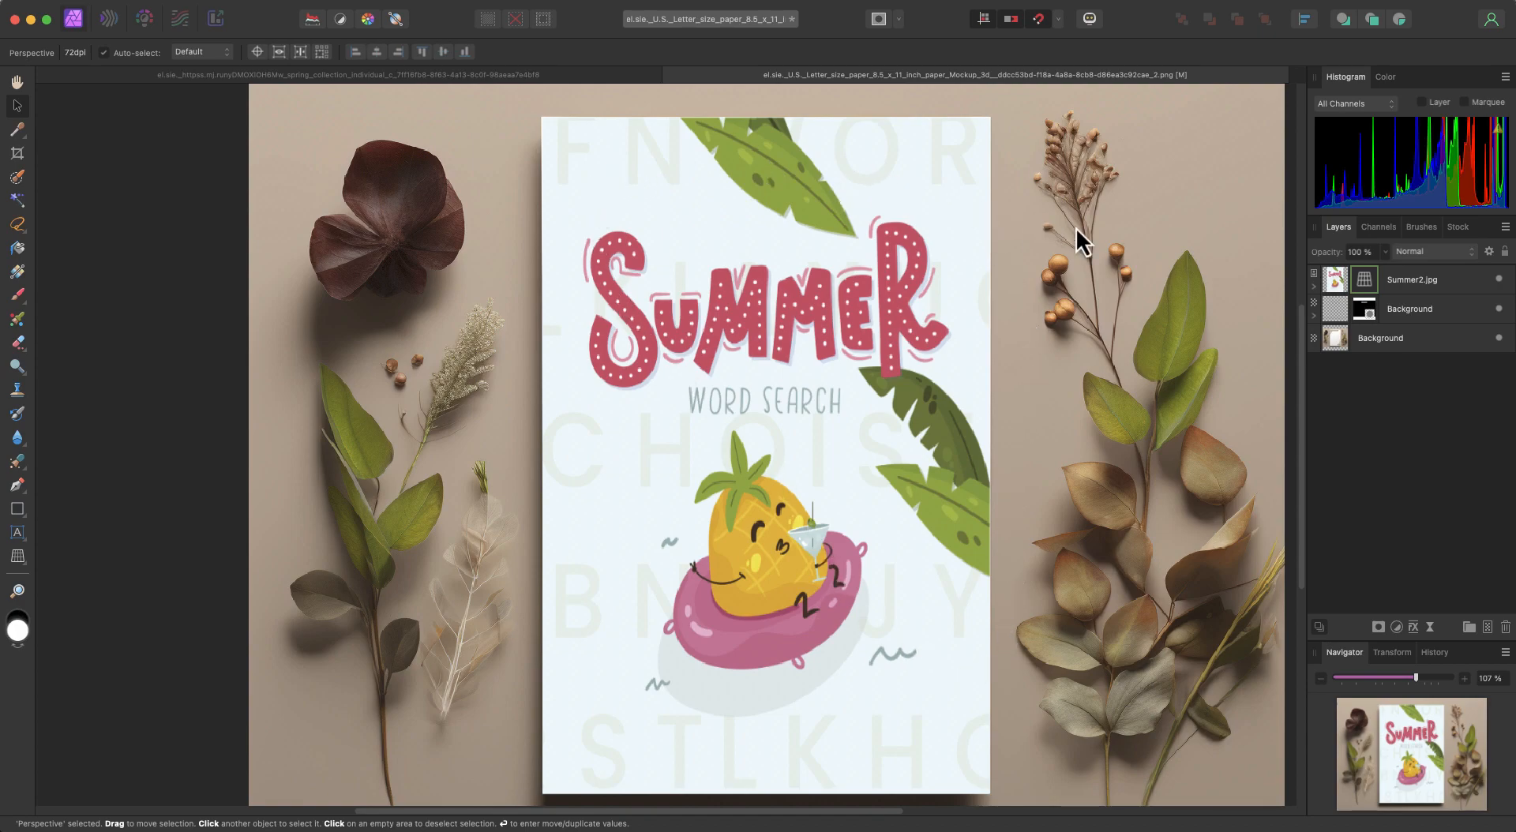
- Move the Summer2.jpg layer beneath the masked pencil layer so the pencil lies on top of the artwork
{"action": "left_click", "coordinate": [1314, 288]}
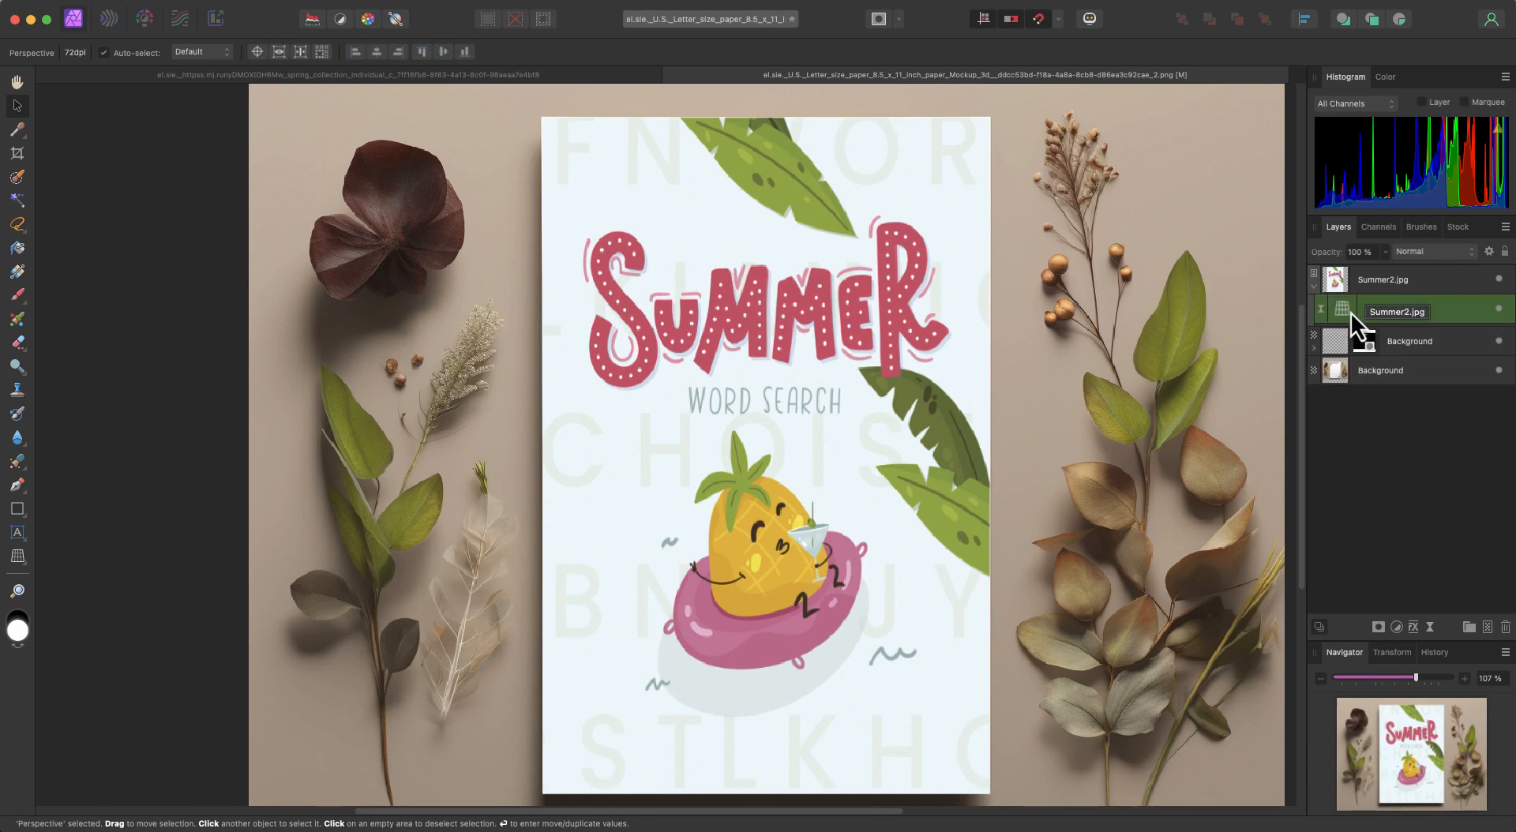
{"action": "left_click", "coordinate": [1314, 291]}
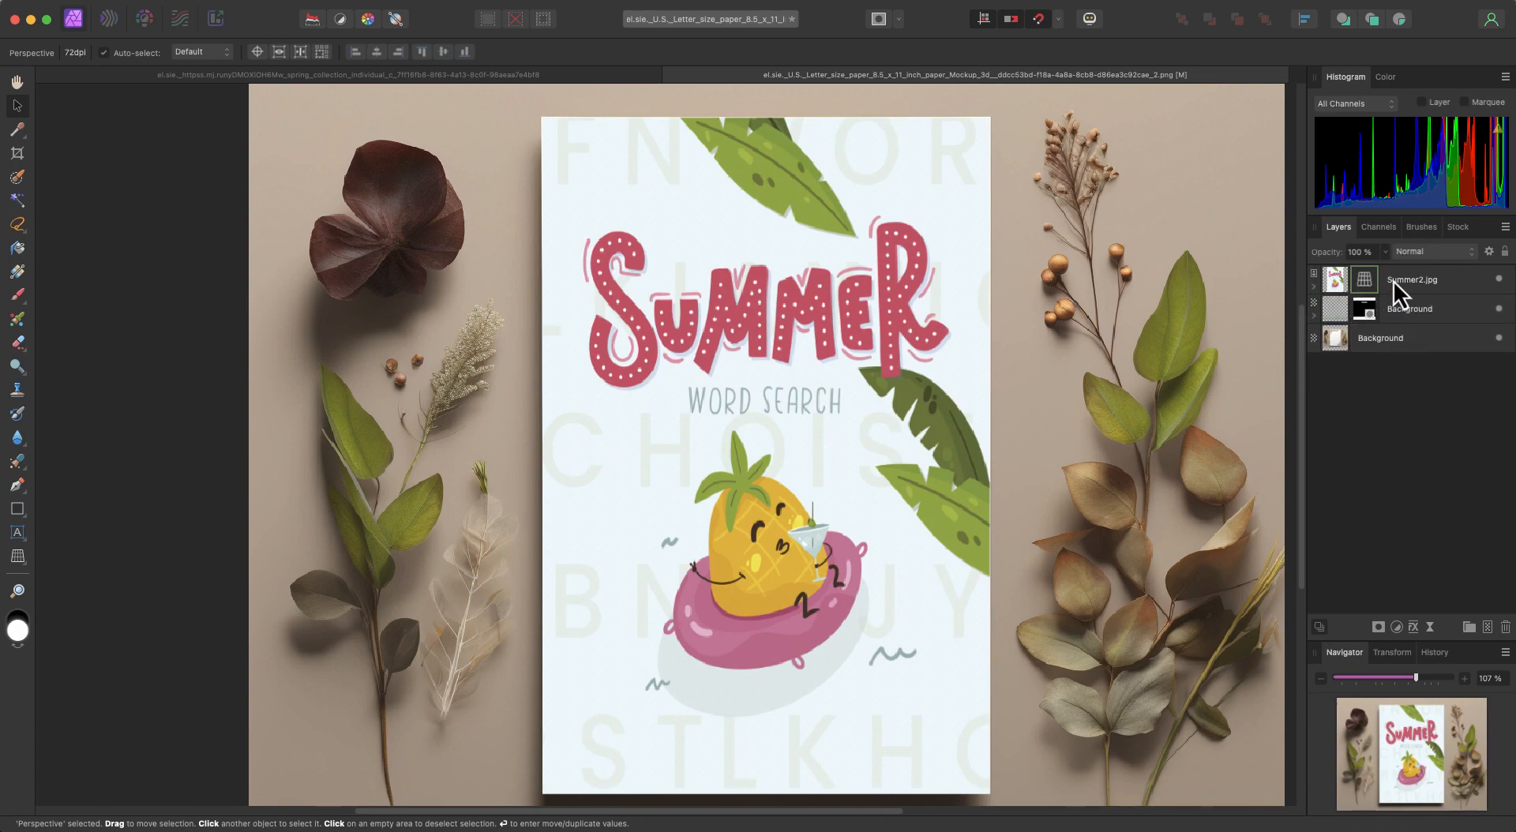
{"action": "left_click", "coordinate": [1441, 280]}
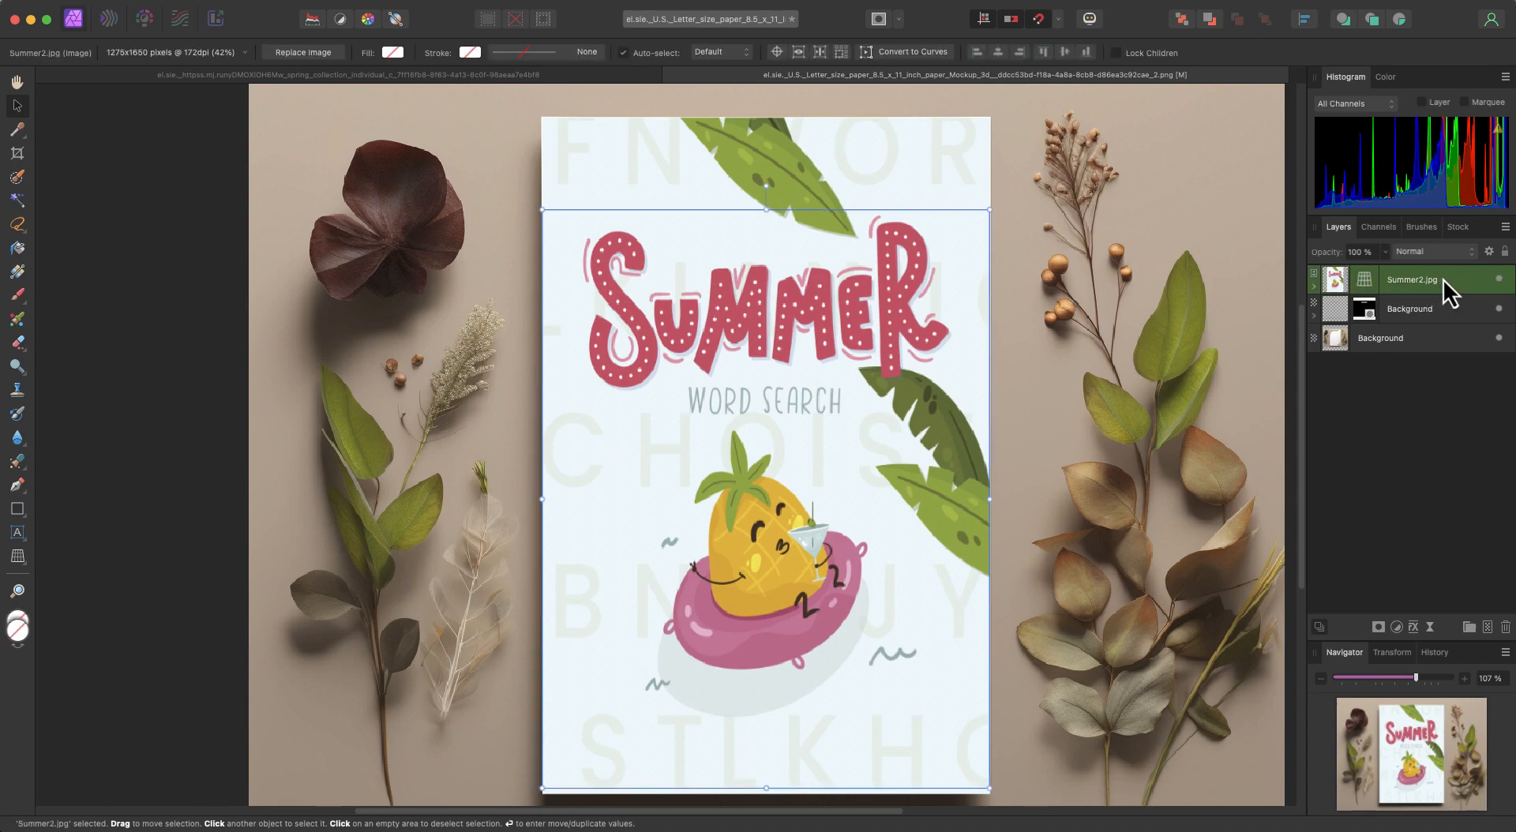
{"action": "left_click_drag", "start_coordinate": [1443, 281], "coordinate": [1445, 319]}
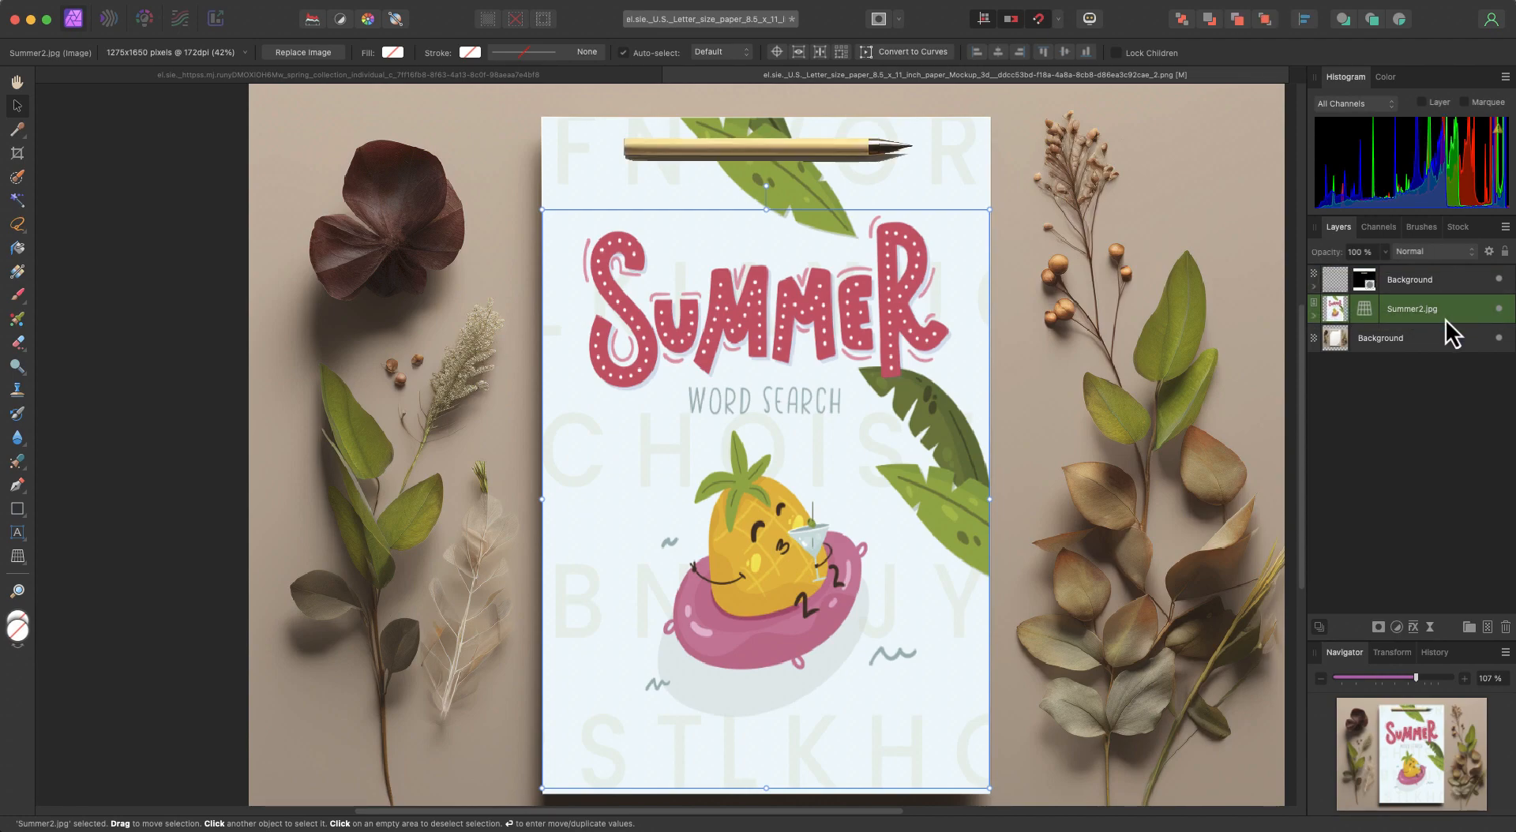
{"action": "left_click", "coordinate": [1423, 289]}
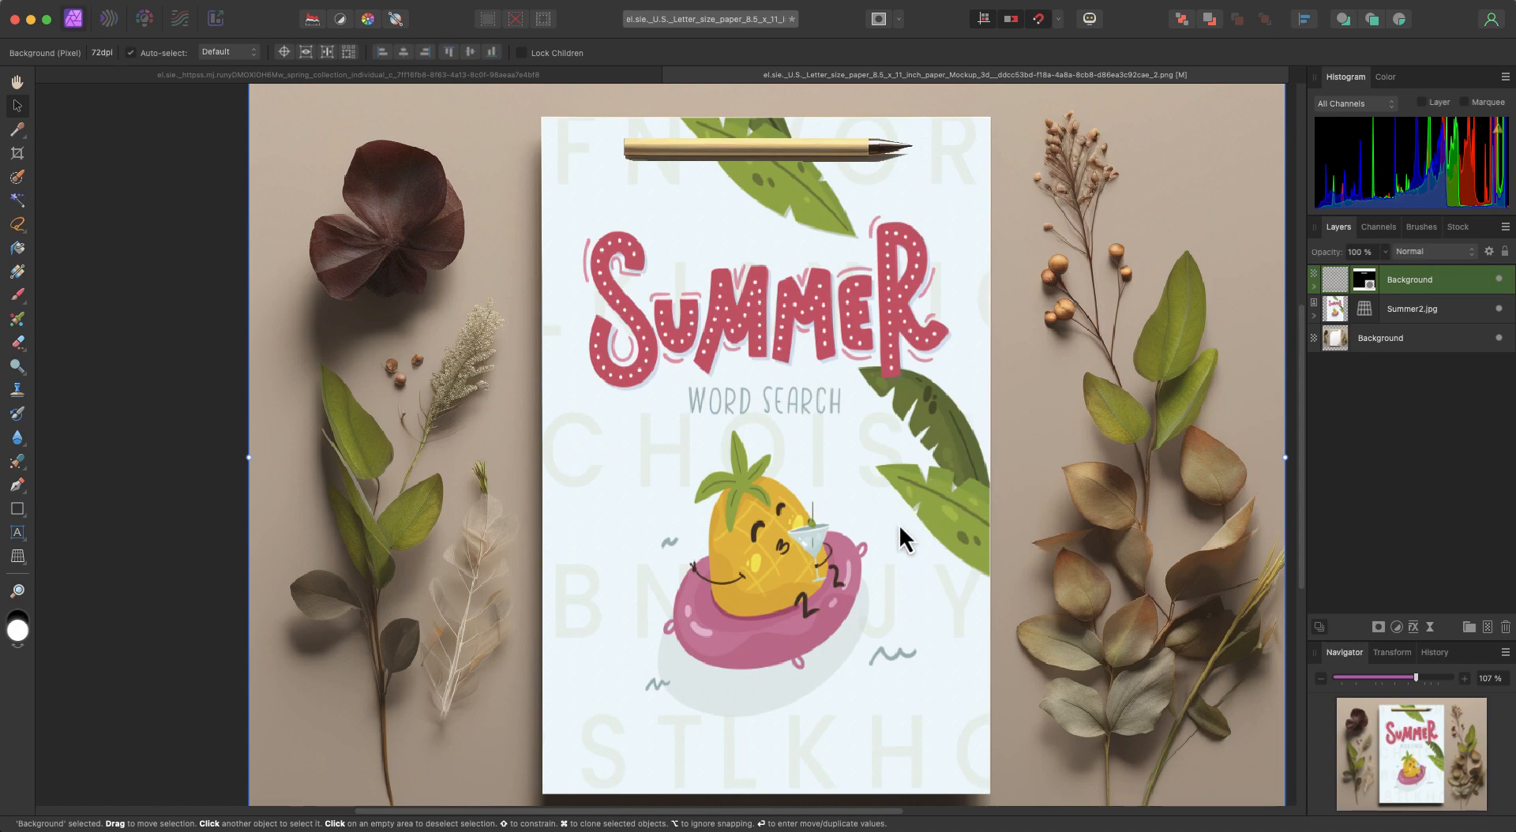
- Replace the image in the Summer2.jpg layer with Summer.jpg from the Summer folder
{"action": "left_click", "coordinate": [1426, 315]}
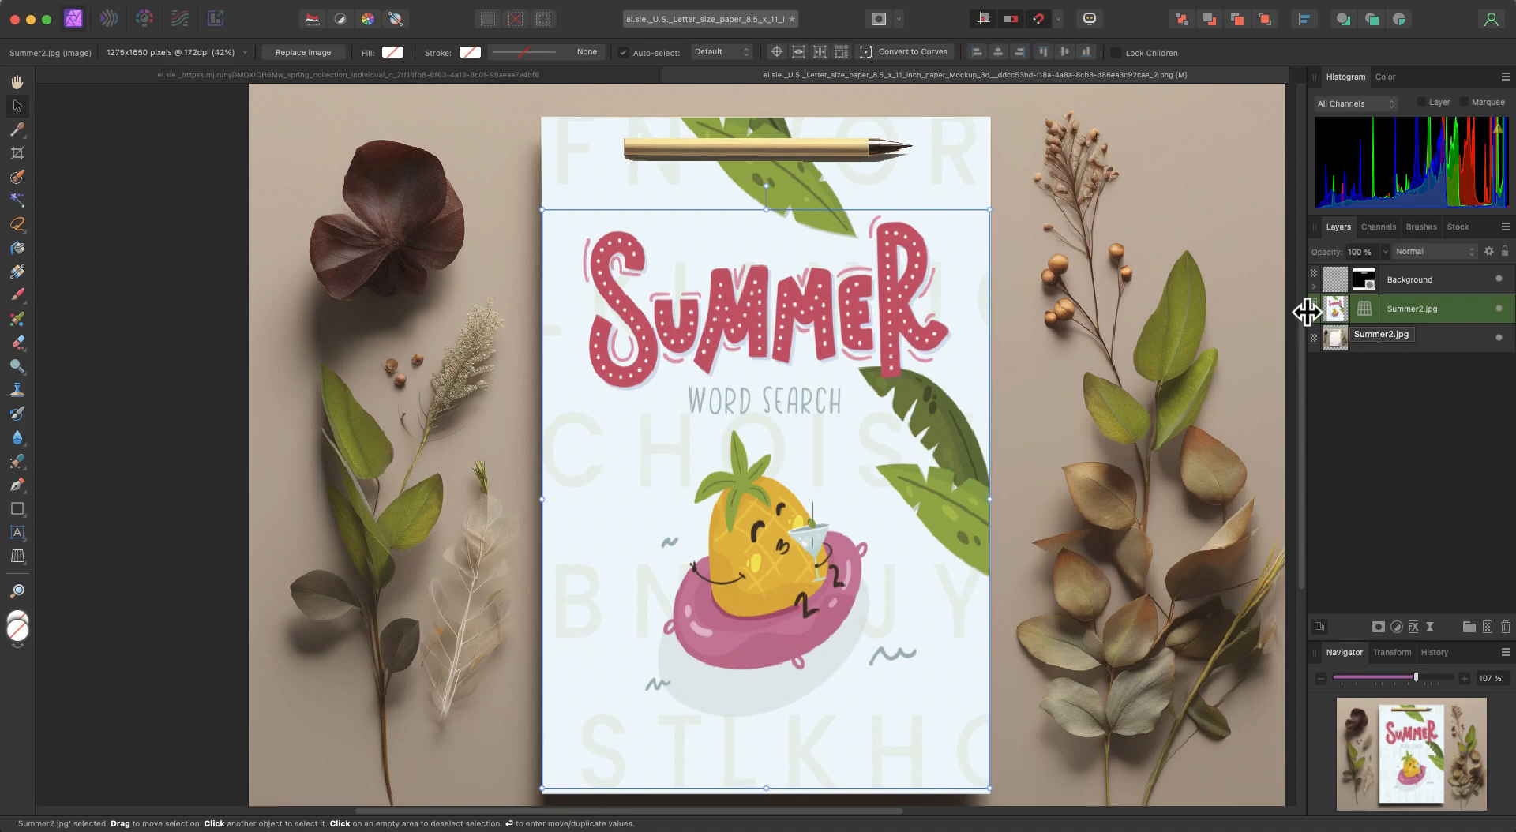
{"action": "scroll", "coordinate": [795, 345], "scroll_direction": "right", "scroll_amount": 2}
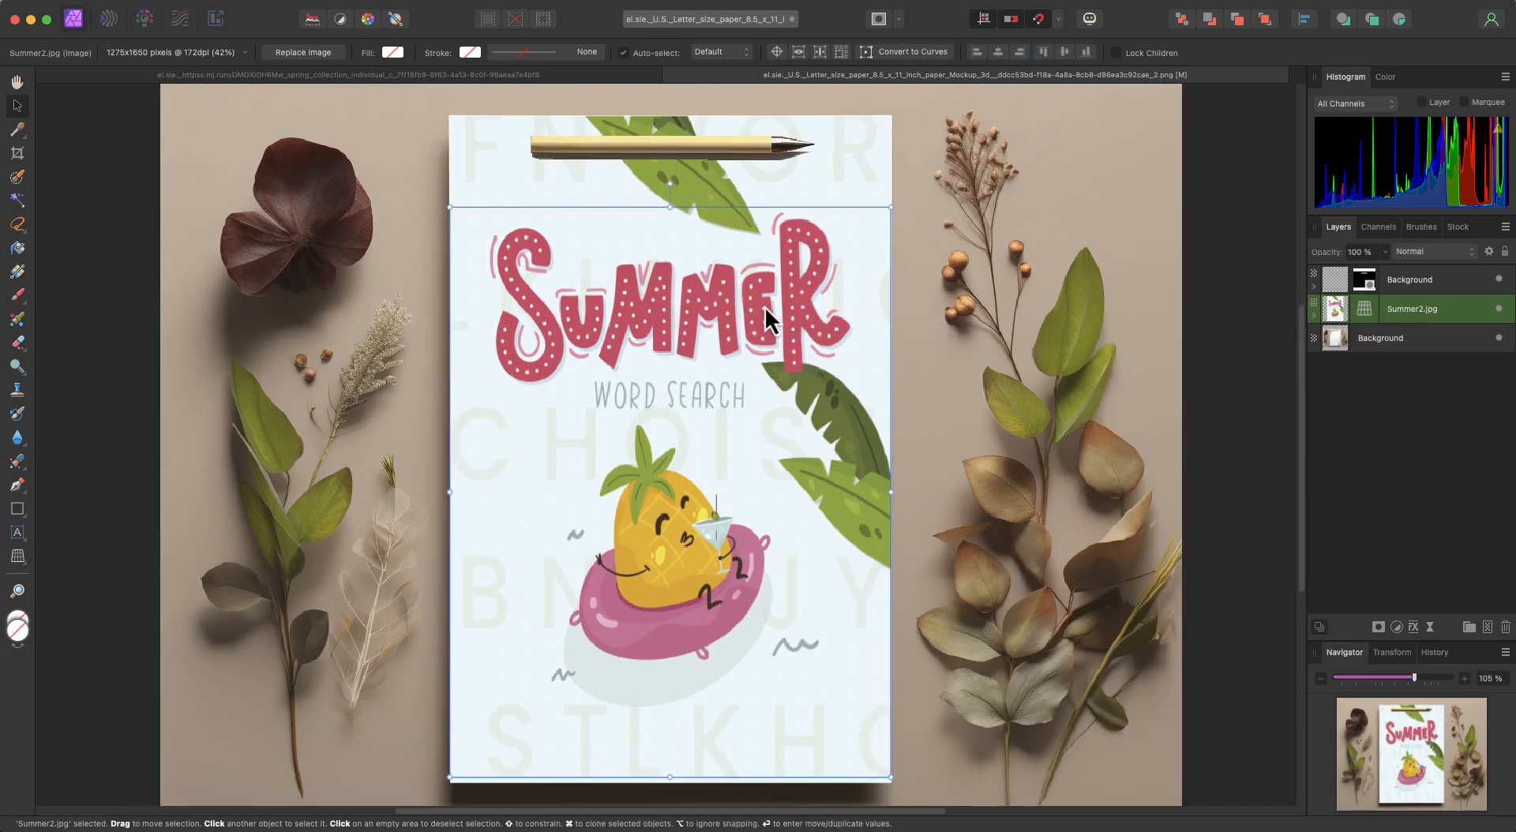
{"action": "left_click", "coordinate": [318, 57]}
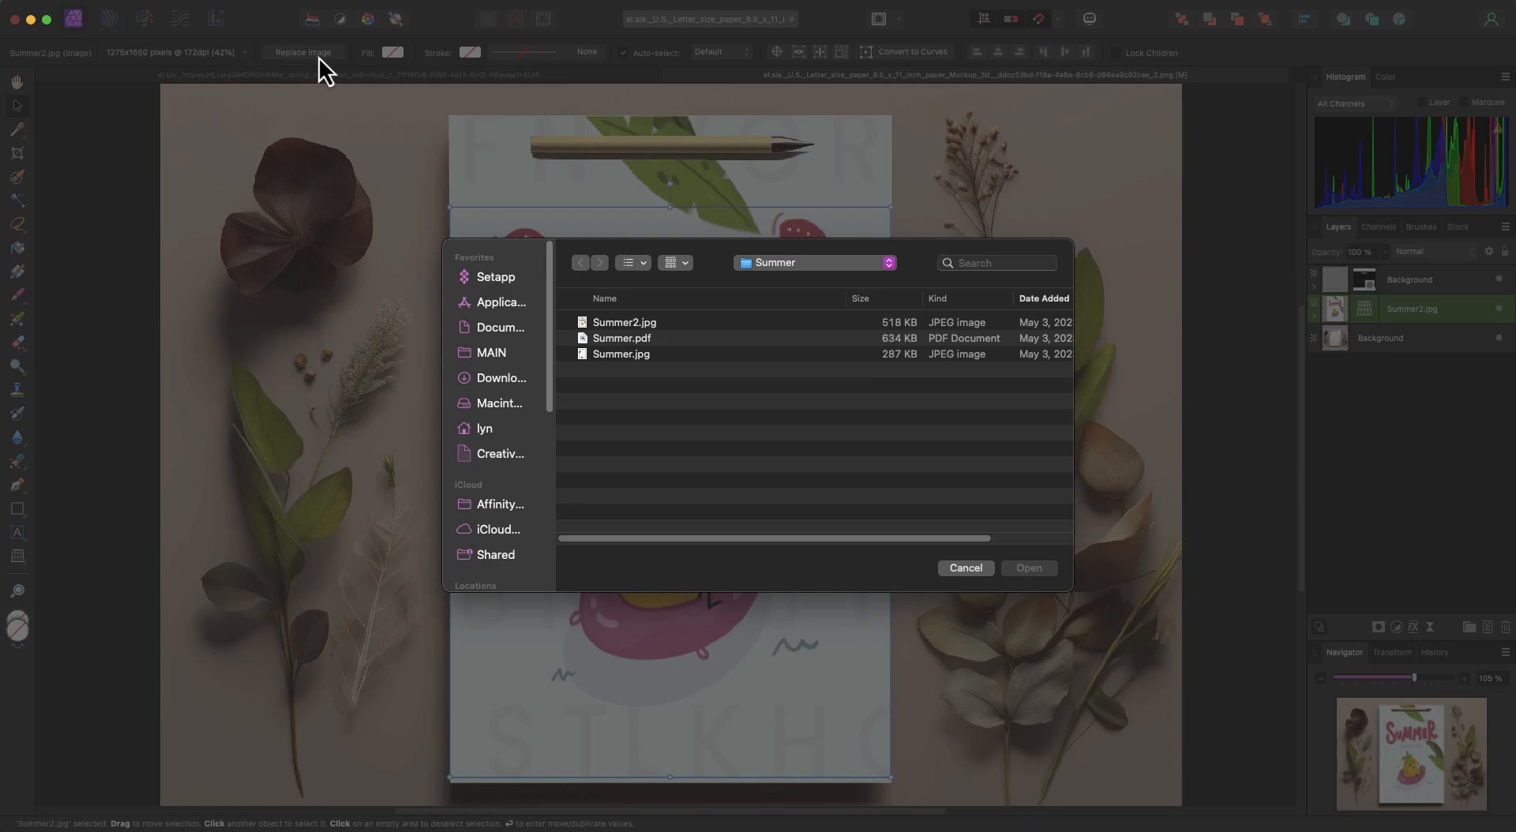
{"action": "left_click", "coordinate": [615, 323]}
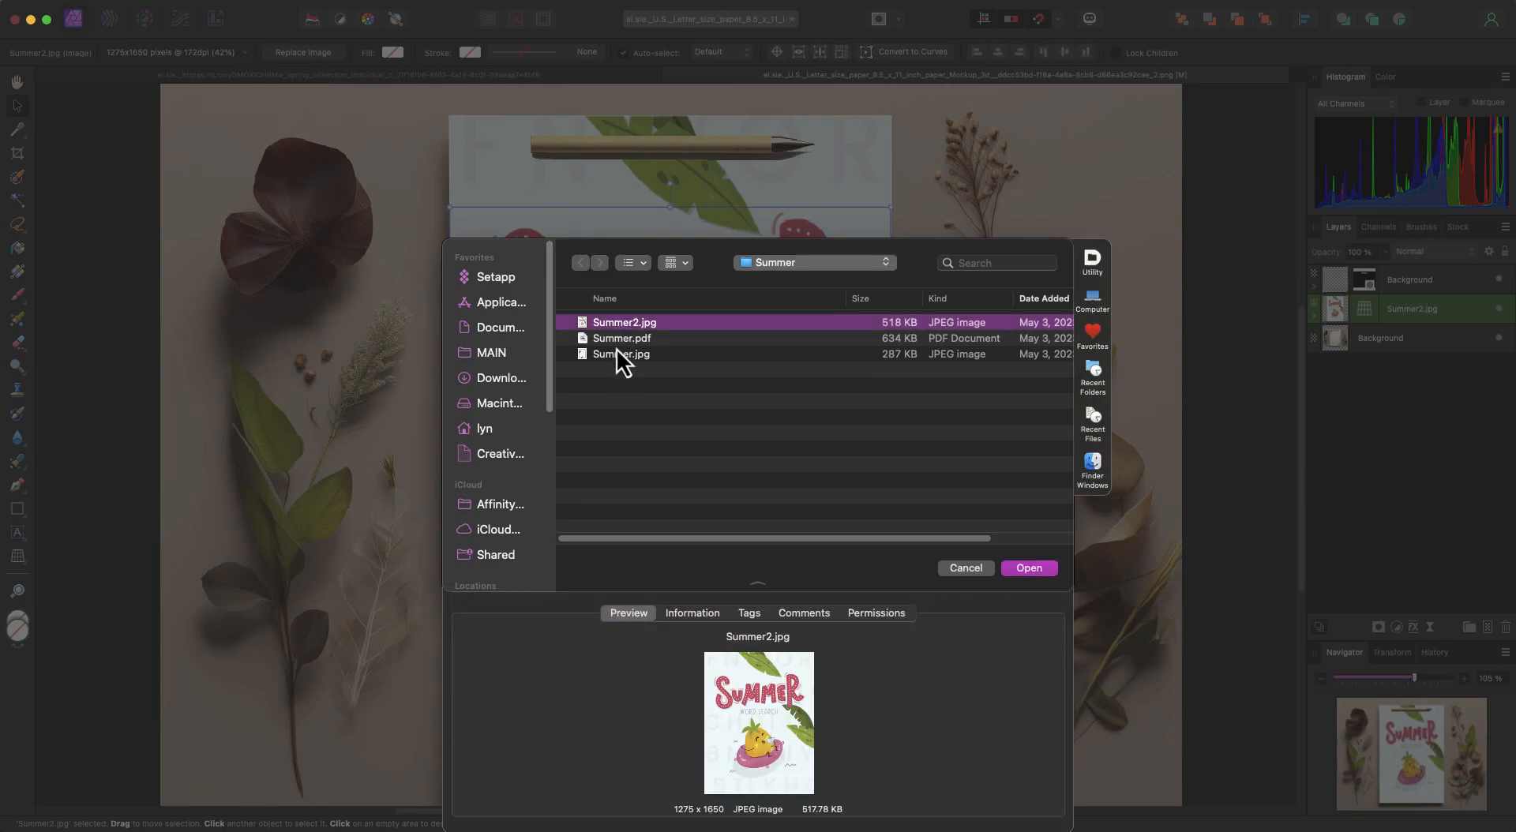
{"action": "left_click", "coordinate": [617, 354]}
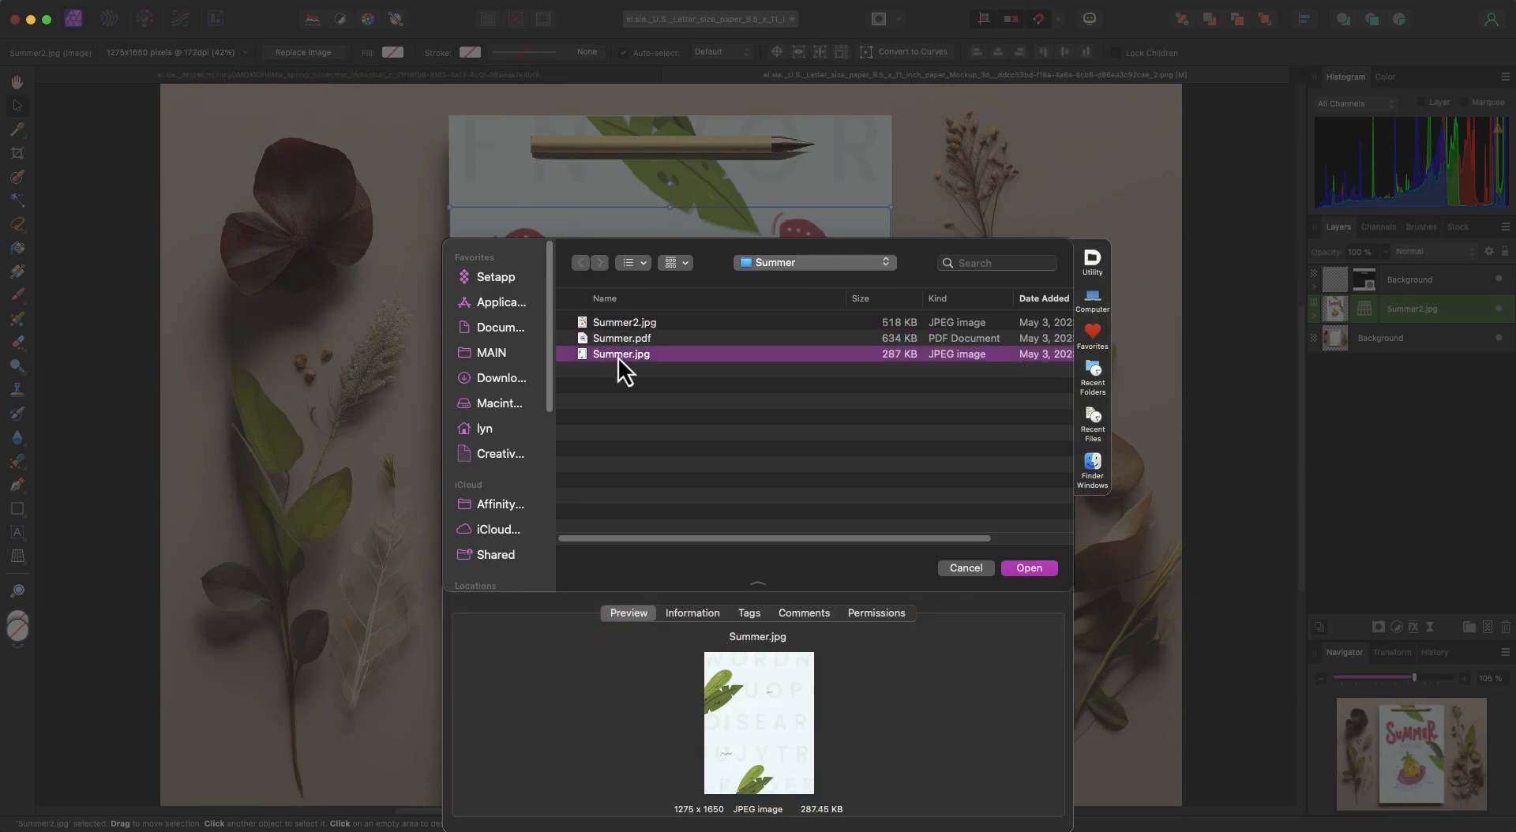
{"action": "left_click", "coordinate": [1028, 569]}
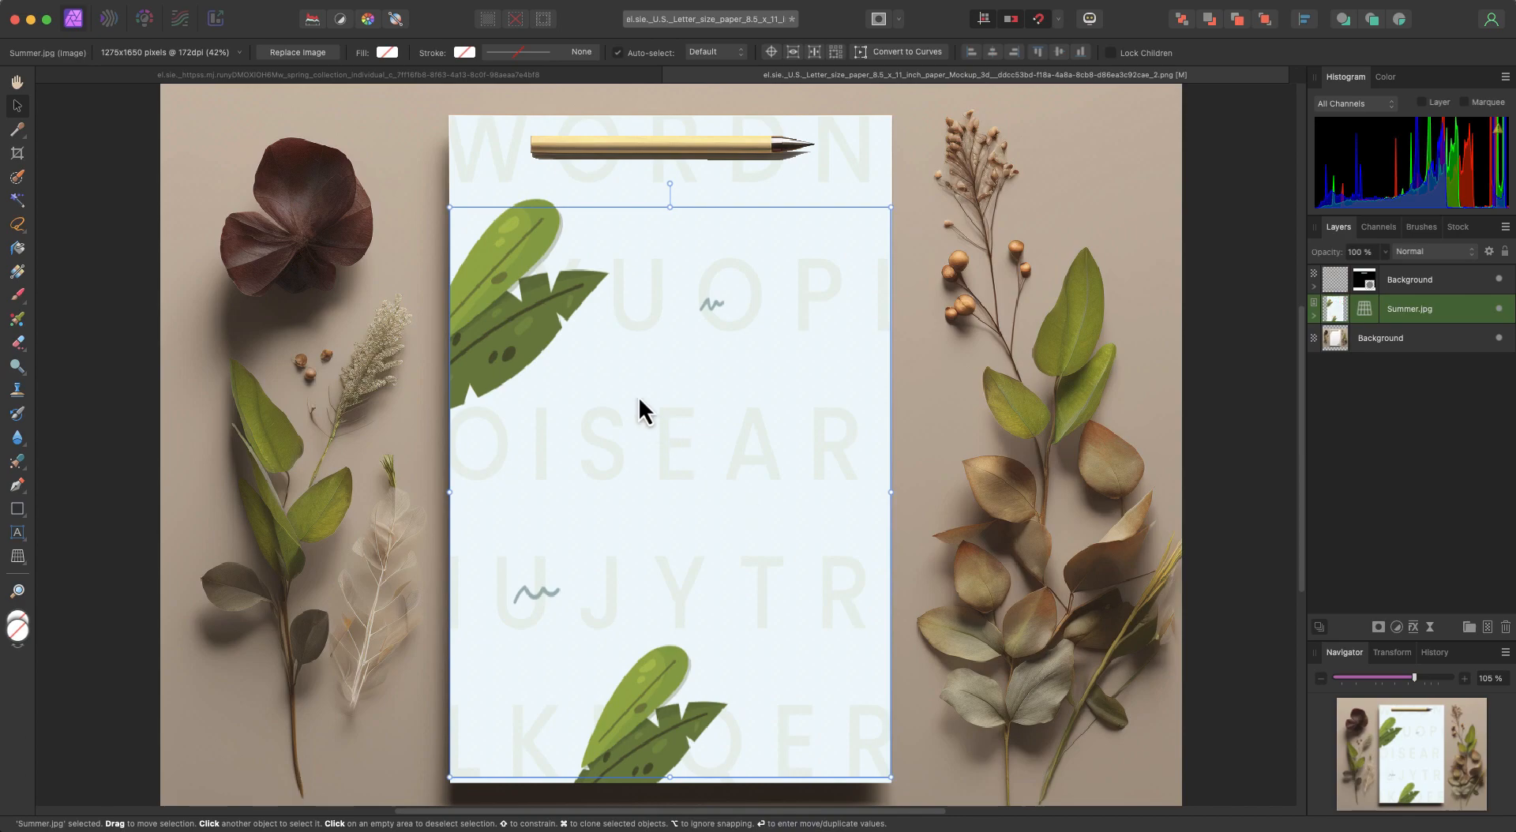
{"action": "left_click", "coordinate": [930, 474]}
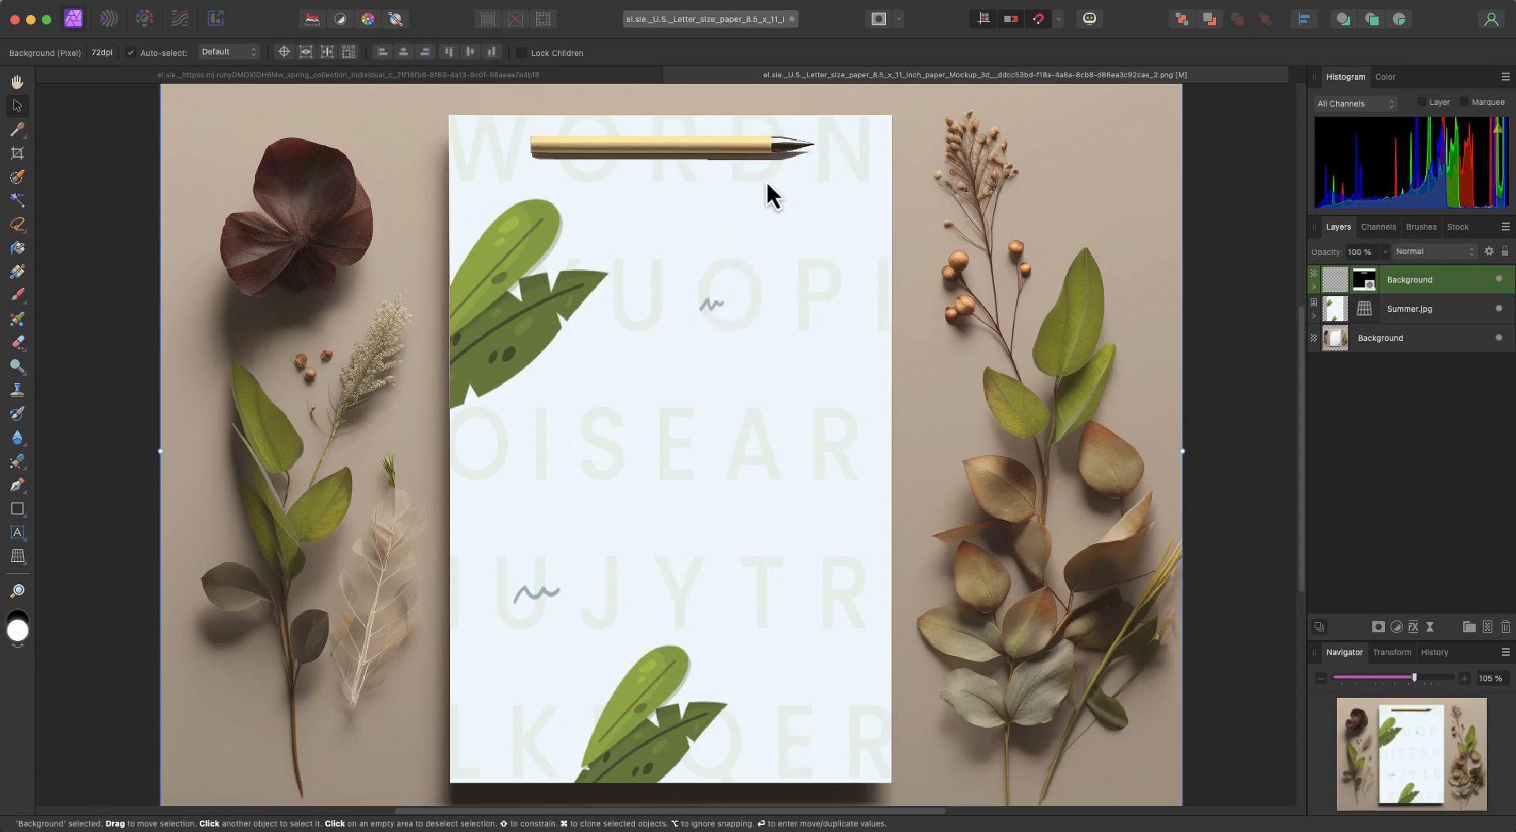
- Replace the image in the Summer.jpg layer with Travel2.jpg from the Travel folder in Final Artwork, then deselect the artwork
{"action": "left_click", "coordinate": [1371, 306]}
{"action": "left_click", "coordinate": [324, 59]}
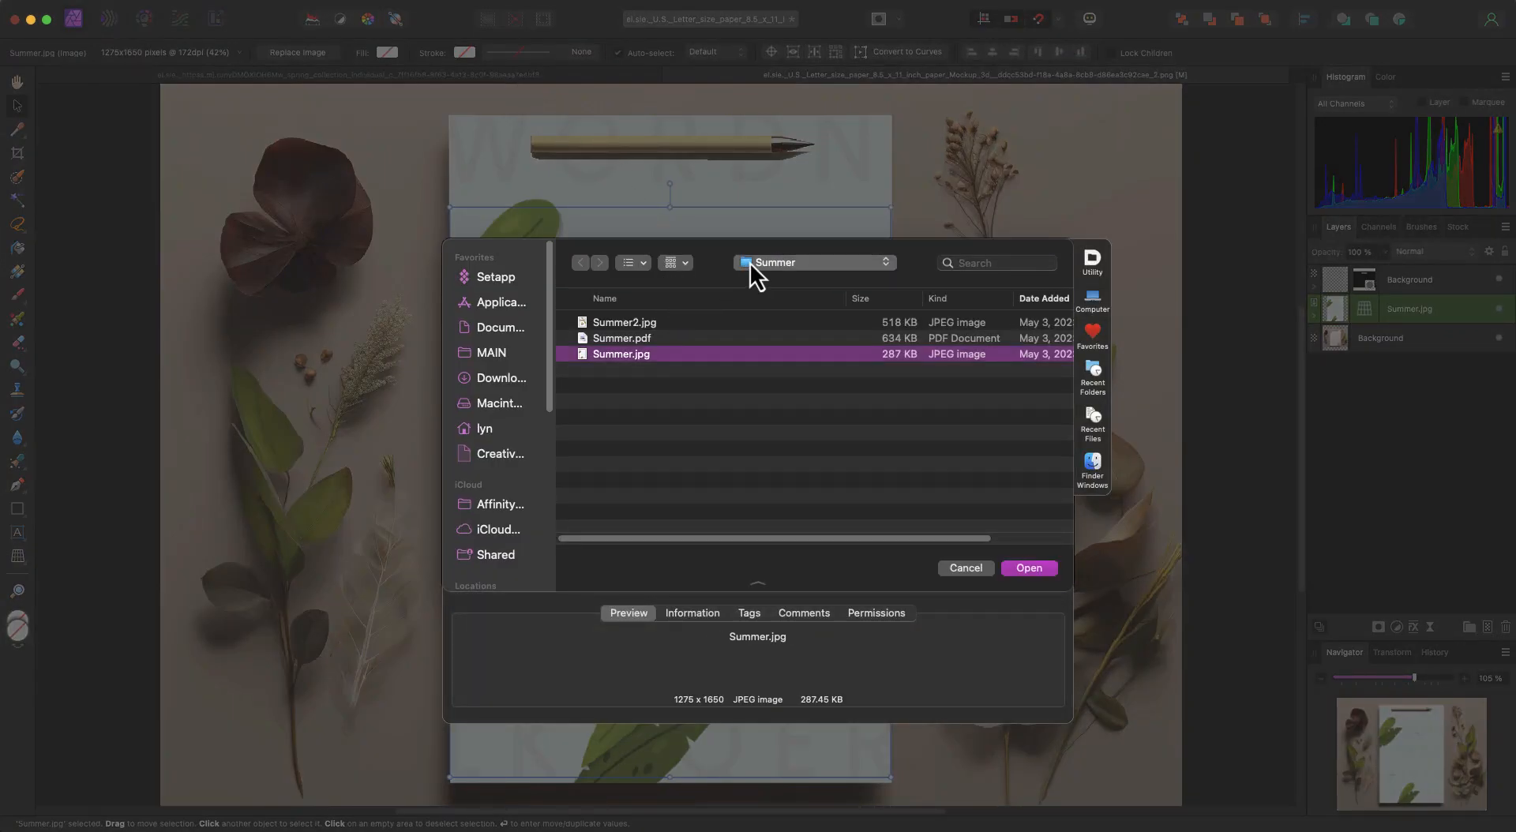
{"action": "left_click", "coordinate": [752, 263]}
{"action": "left_click", "coordinate": [615, 354]}
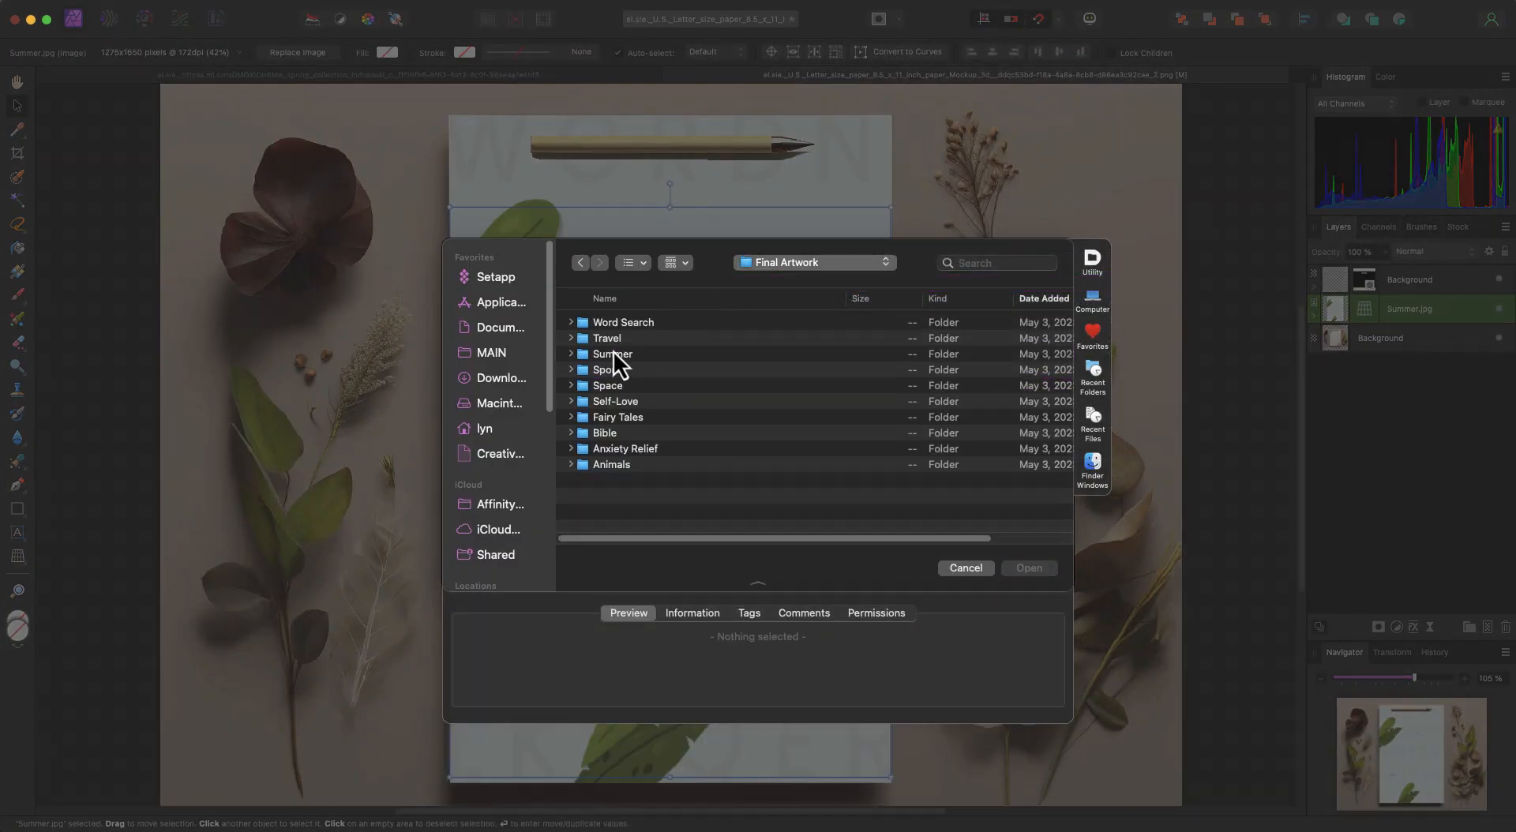
{"action": "double_click", "coordinate": [610, 343]}
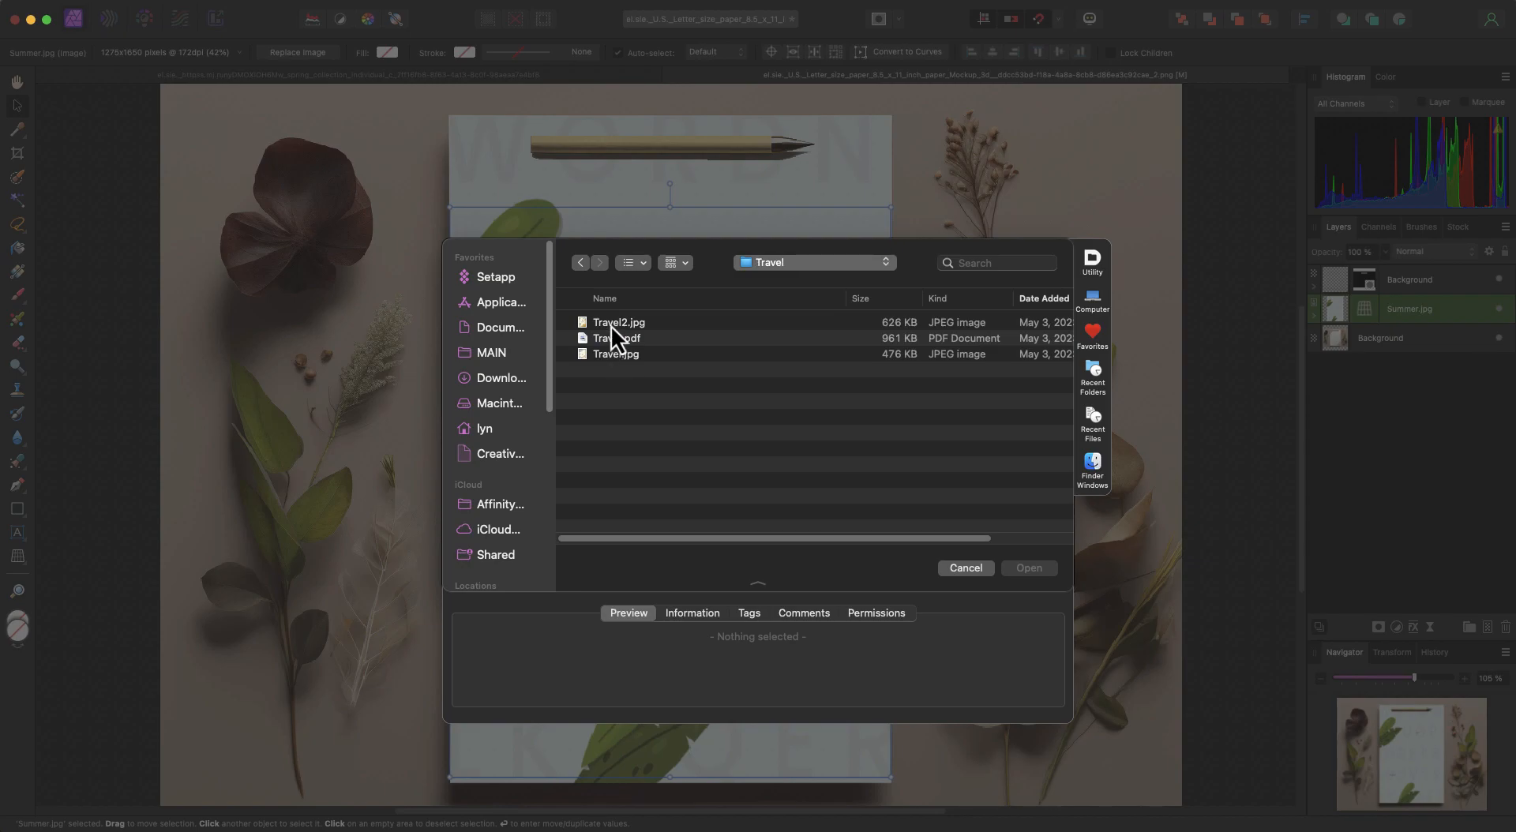
{"action": "left_click", "coordinate": [610, 323]}
{"action": "left_click", "coordinate": [1026, 569]}
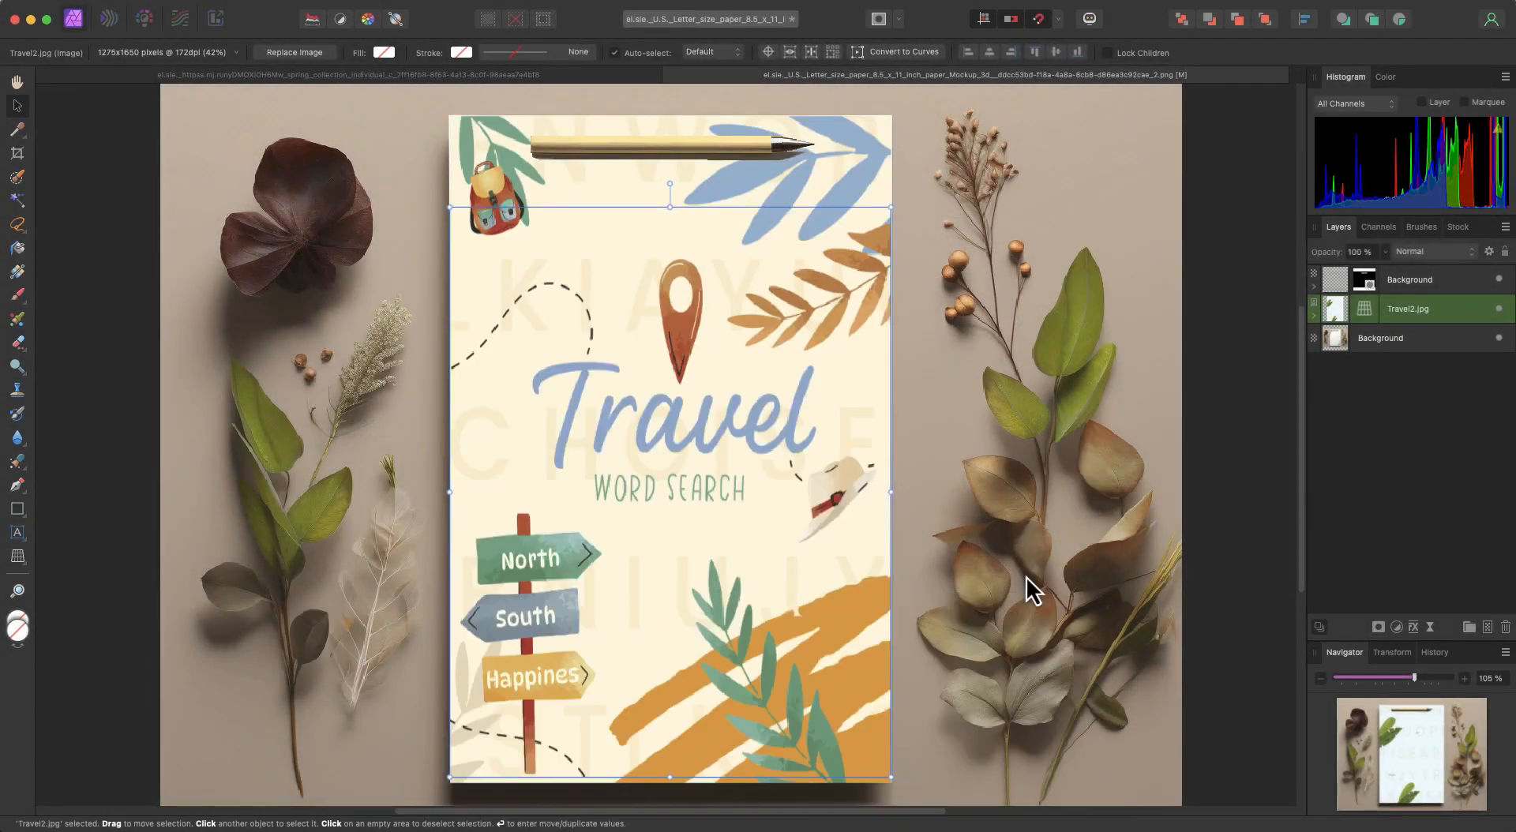
{"action": "left_click", "coordinate": [1025, 576]}
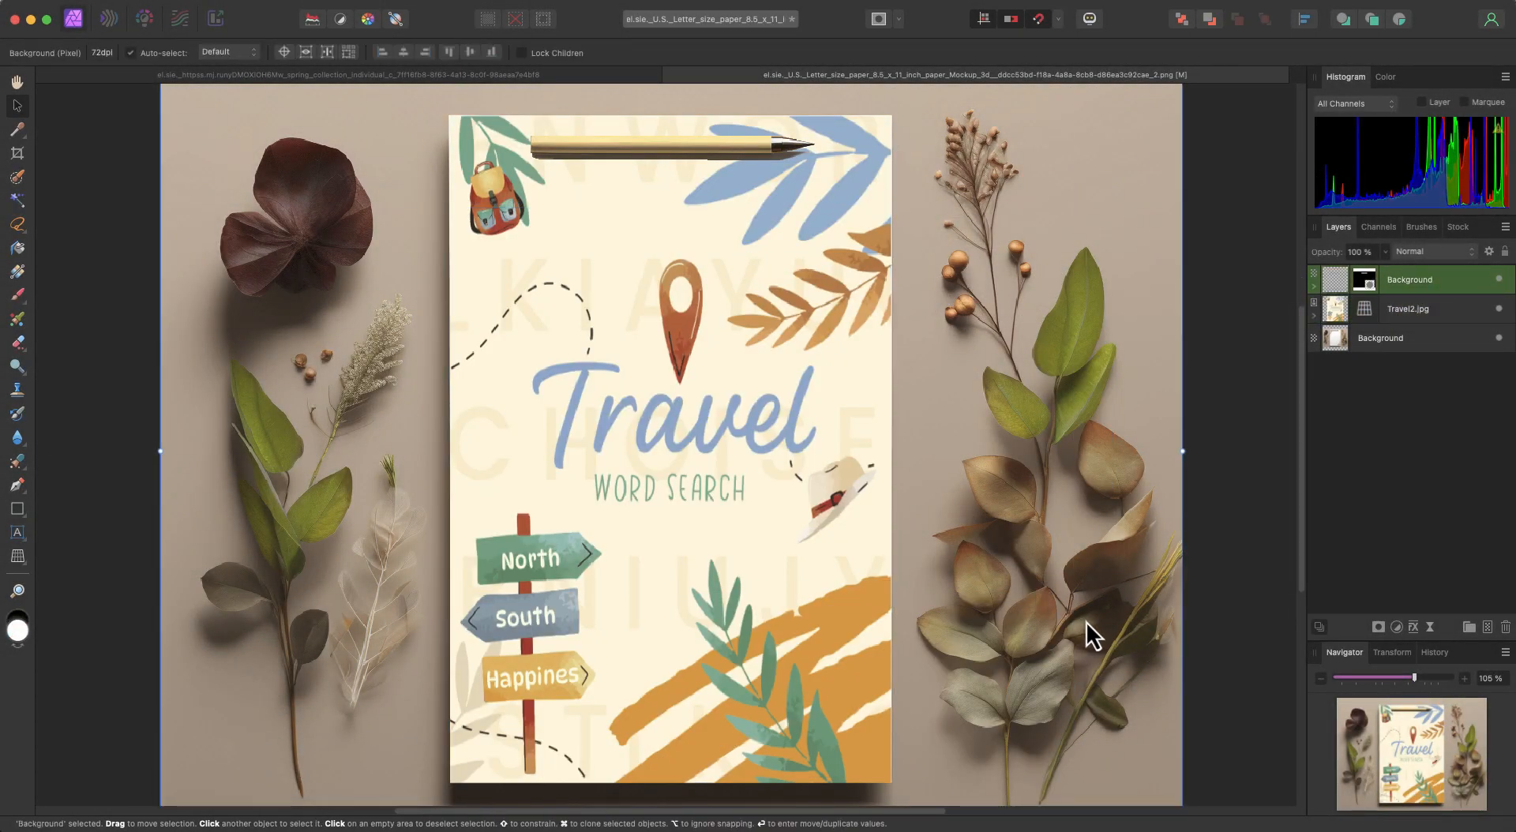